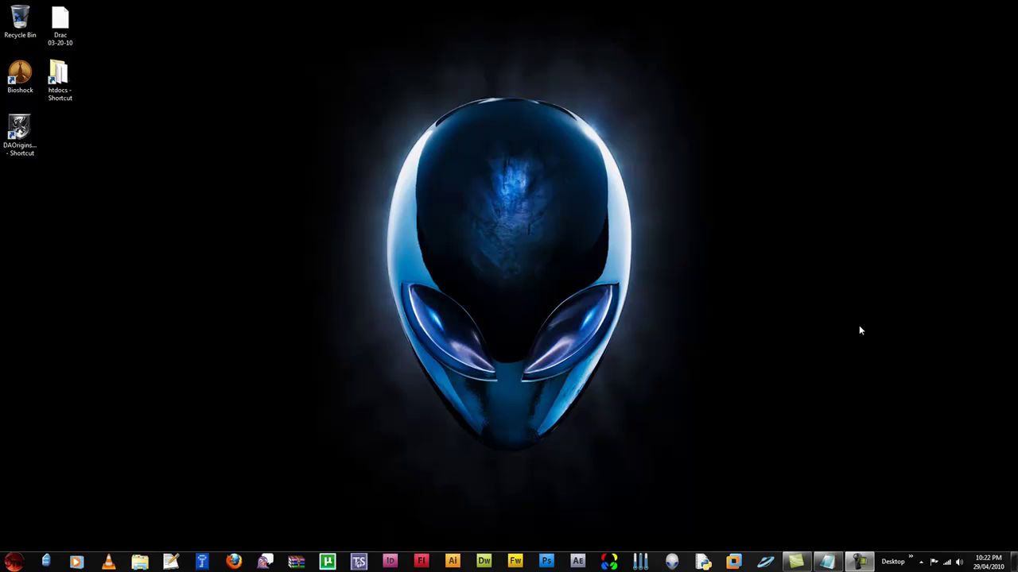
# Launch Firefox Portable from the ASuite tray launcher under Internet > Web Browsers.
pyautogui.click(919, 562)
pyautogui.click(944, 473)
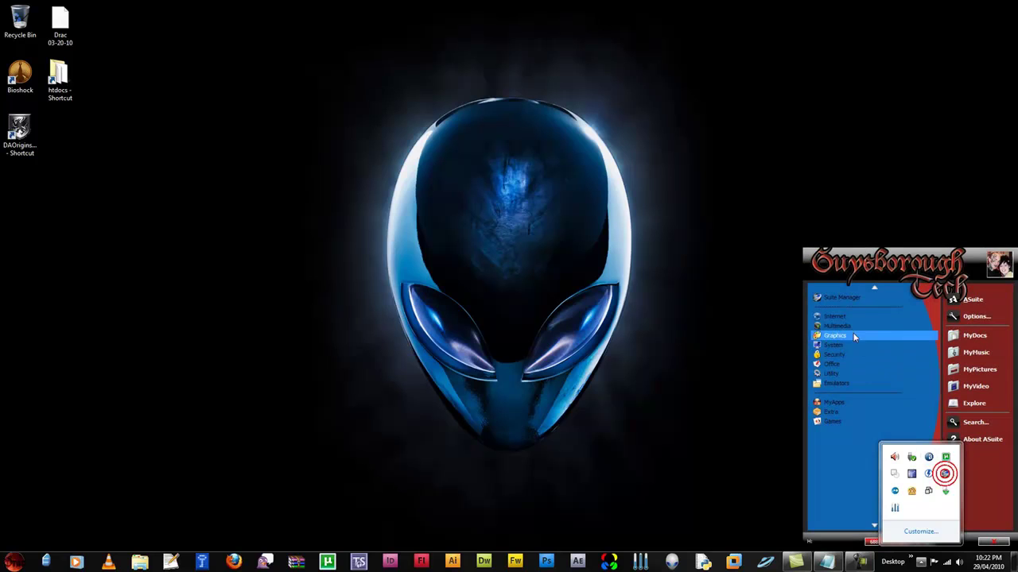
pyautogui.click(835, 316)
pyautogui.click(849, 326)
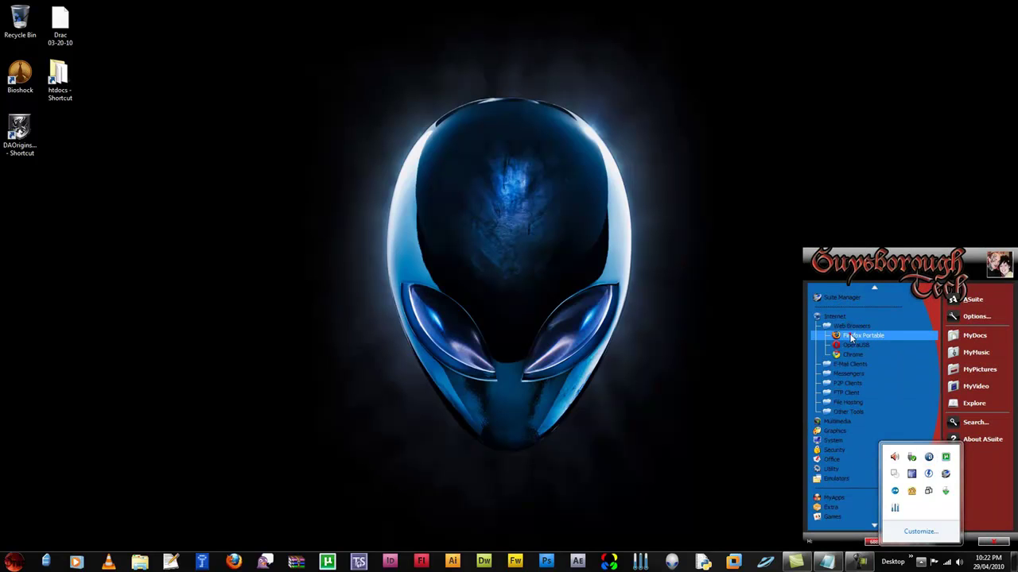
pyautogui.click(849, 334)
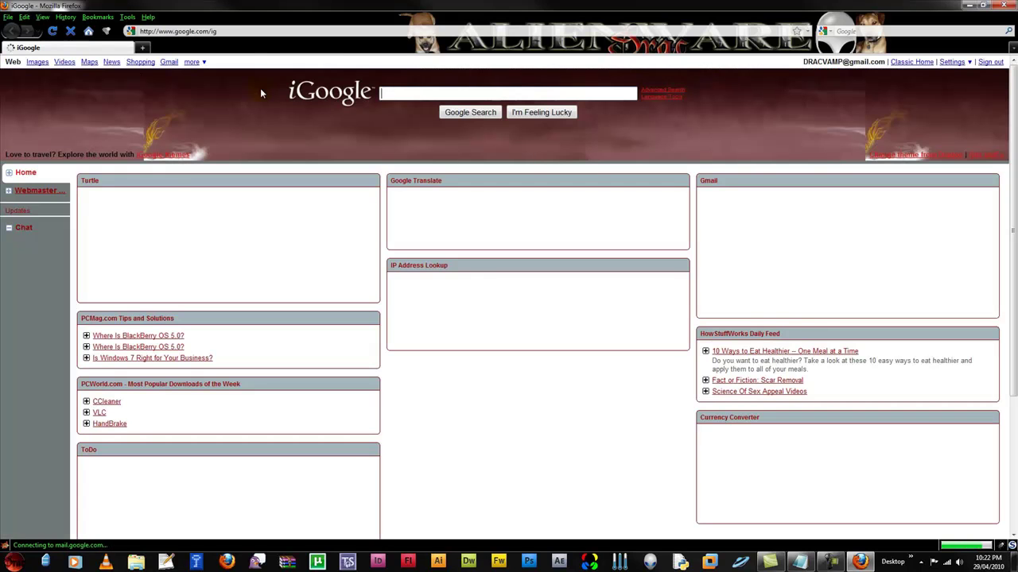
# Load pixlr.com in Firefox's address bar.
pyautogui.click(245, 29)
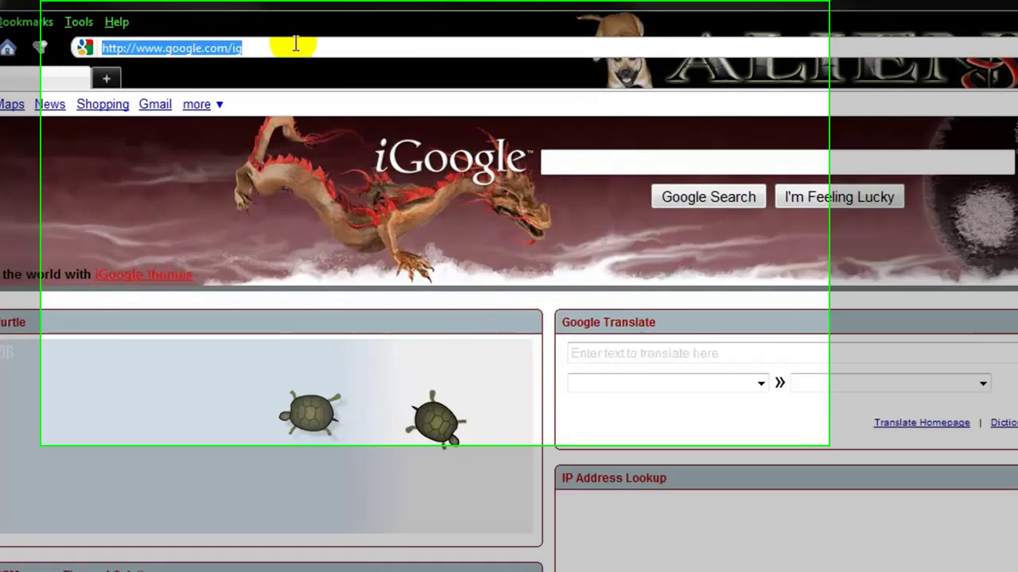
pyautogui.write('pixlr.com')
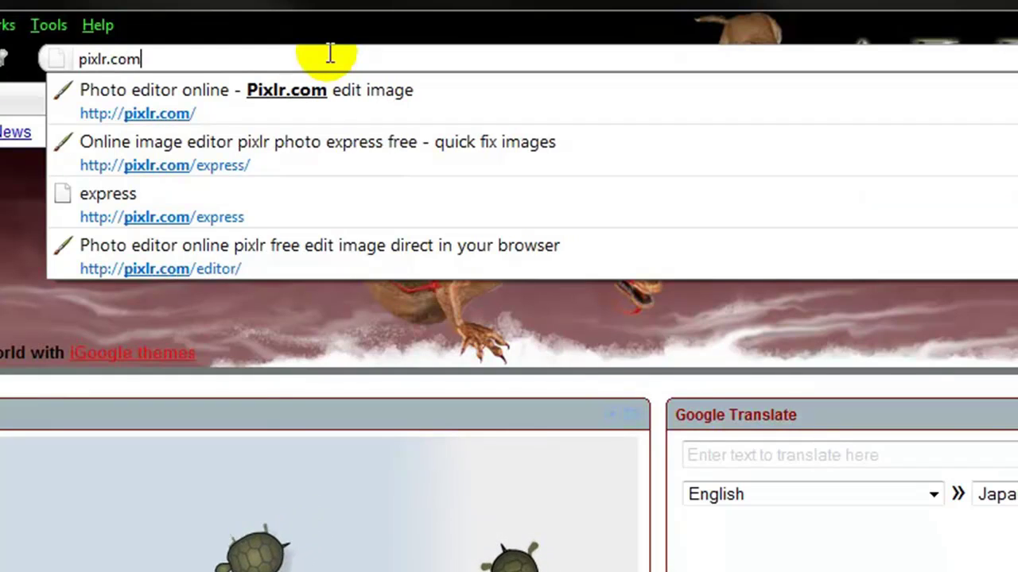
pyautogui.press('Return')
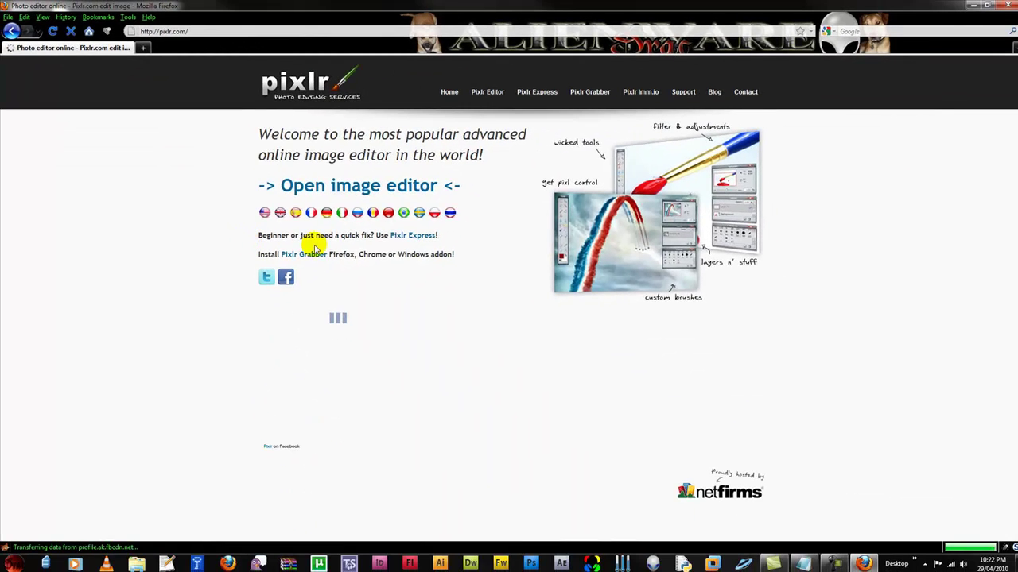
# Open the Pixlr Express editor from the Pixlr home page.
pyautogui.click(412, 237)
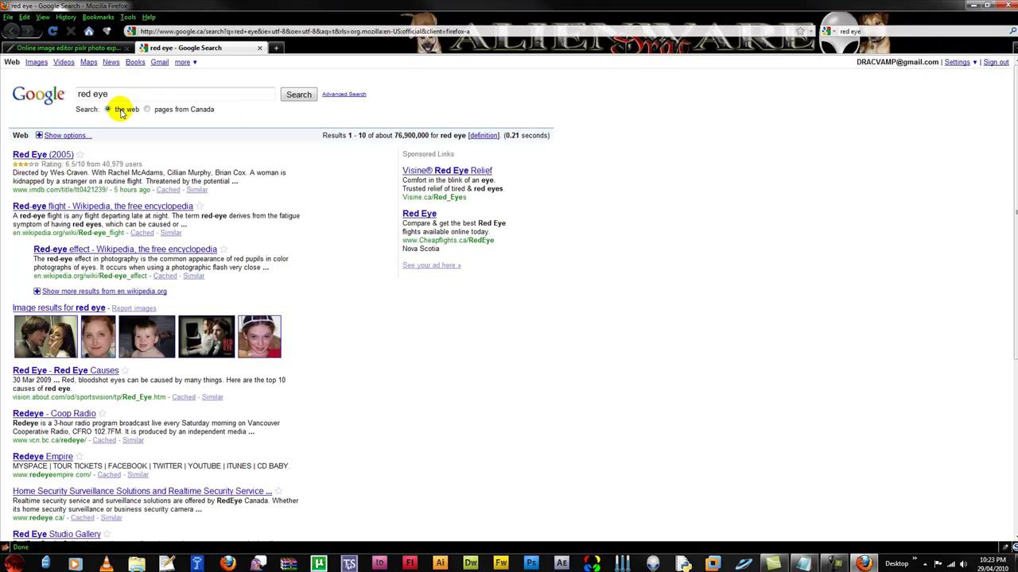
# Open the GIMP red-eye result from Google Images at full size and bring up its context menu.
pyautogui.click(37, 63)
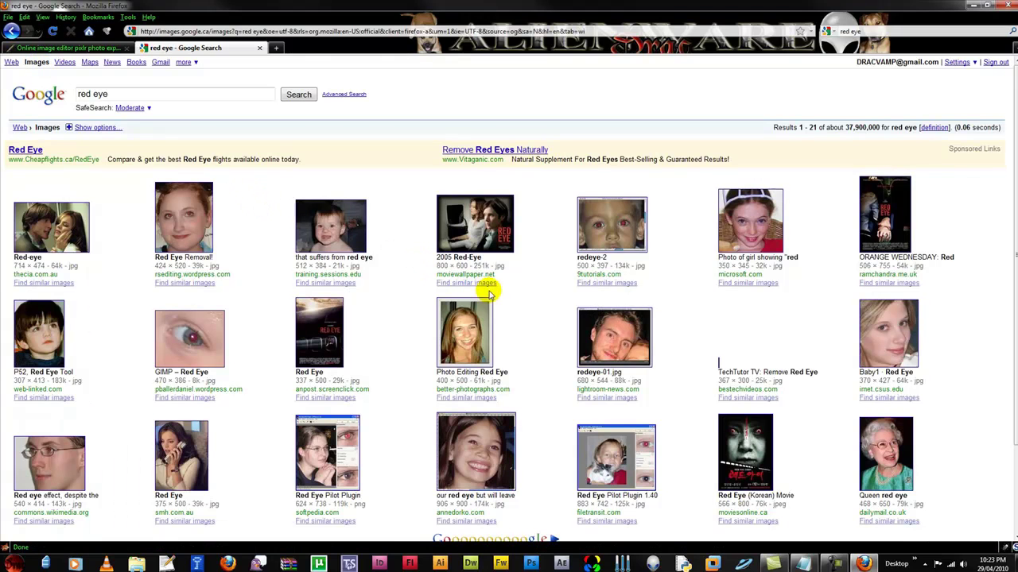
pyautogui.click(183, 329)
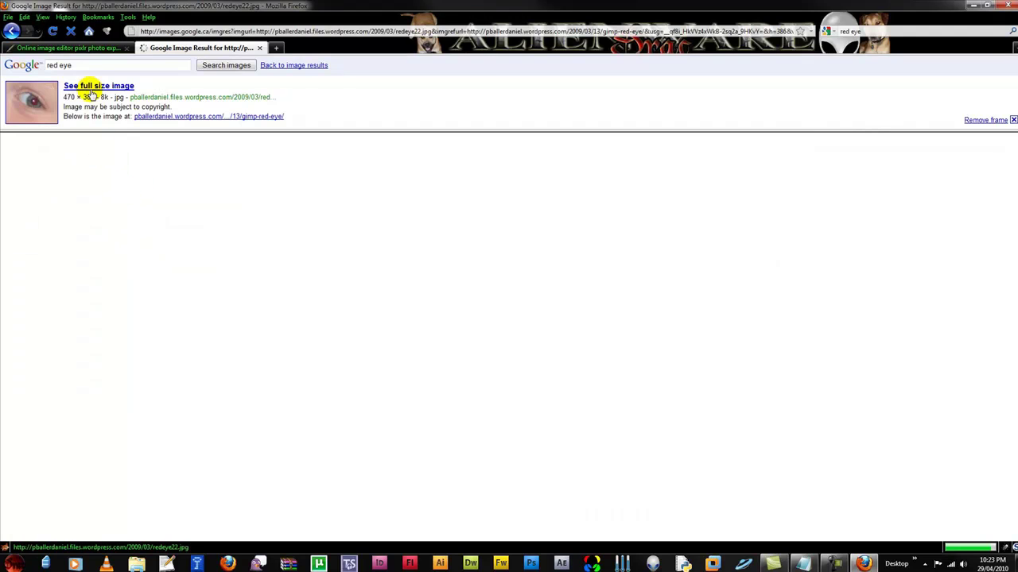
pyautogui.click(92, 87)
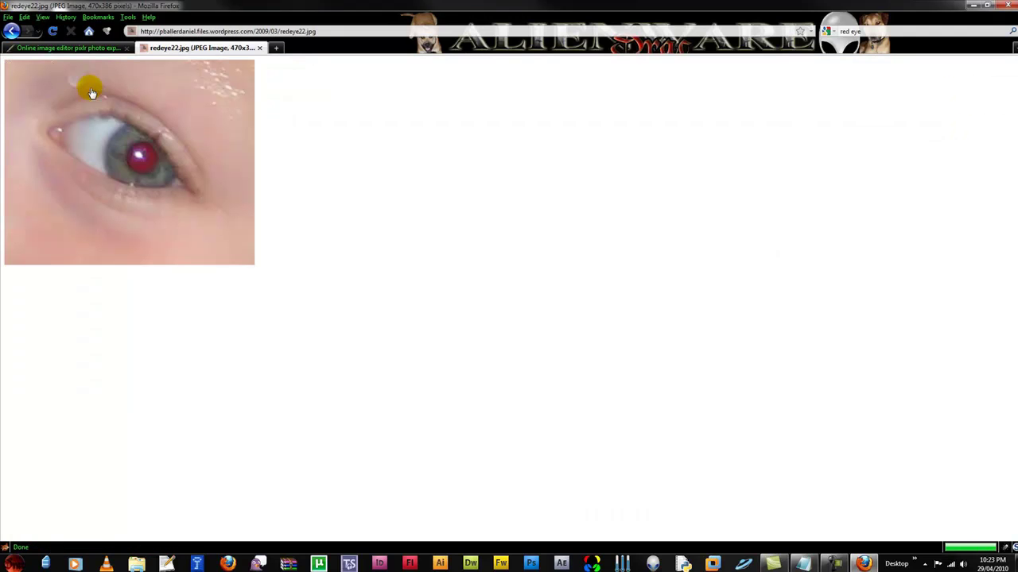
pyautogui.rightClick(133, 145)
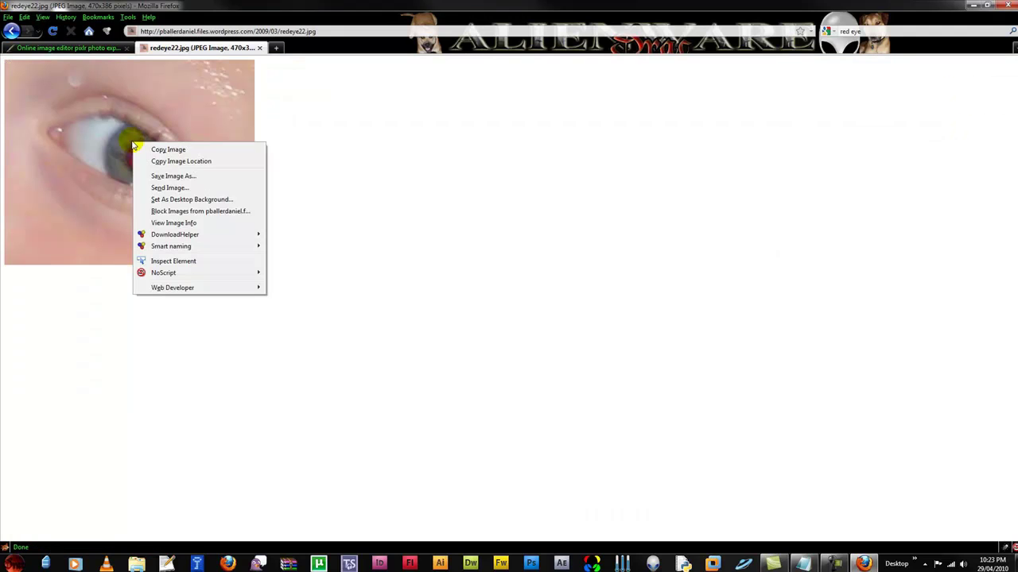
# Copy the eye photo's address and load it in Pixlr Express via Open image from URL.
pyautogui.click(187, 162)
pyautogui.click(65, 48)
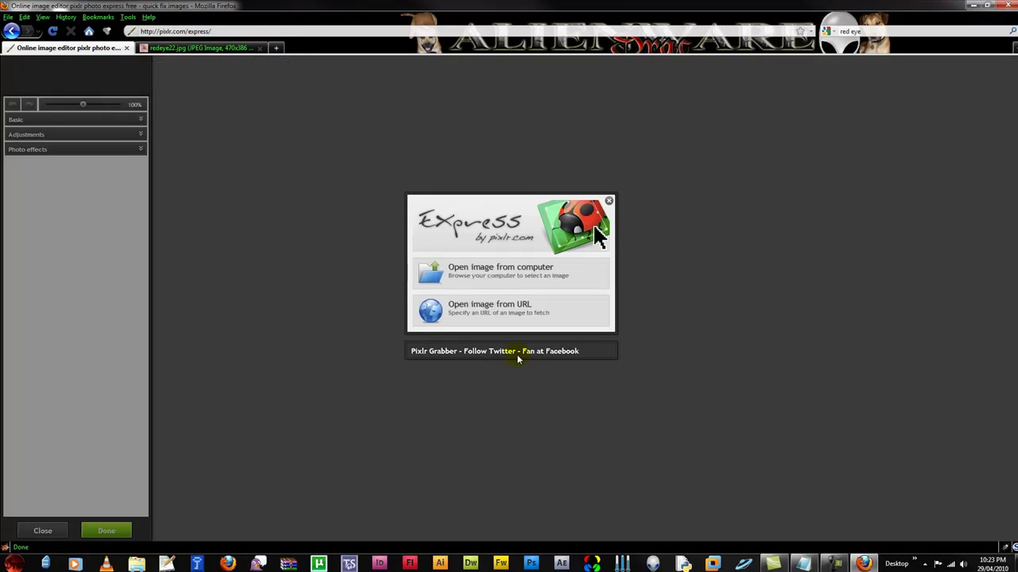
pyautogui.click(489, 312)
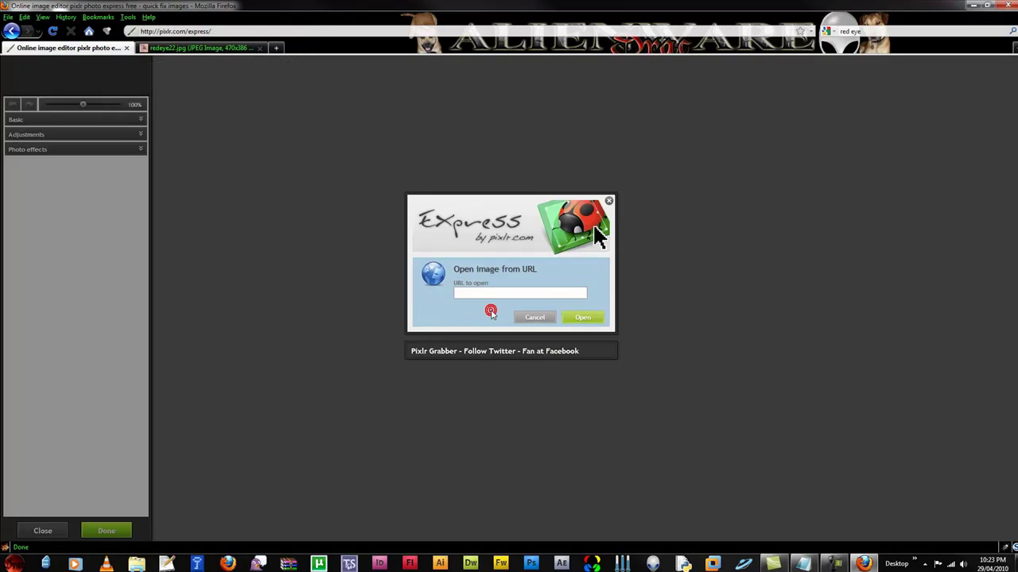
pyautogui.rightClick(477, 294)
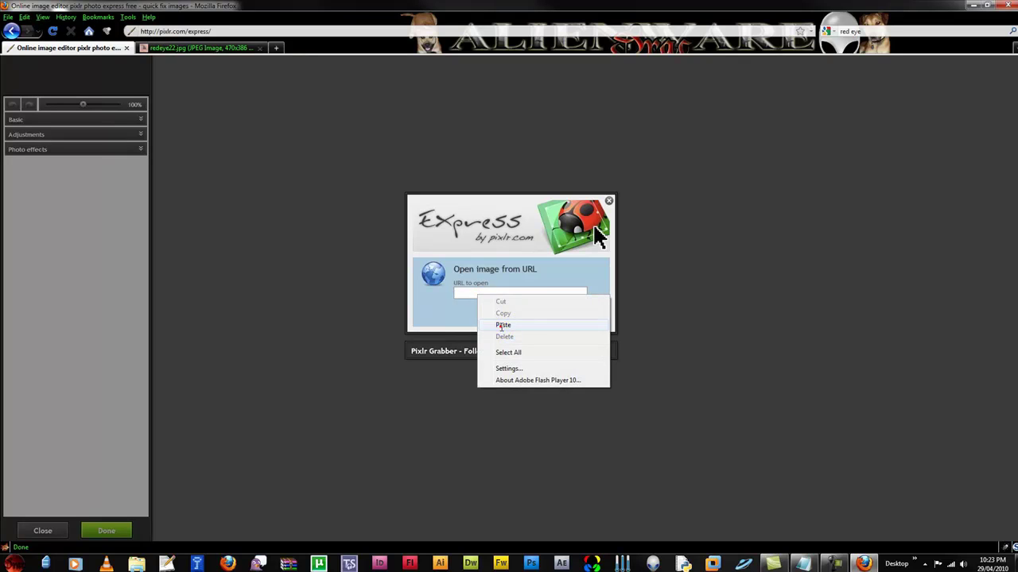
pyautogui.click(499, 326)
pyautogui.click(583, 317)
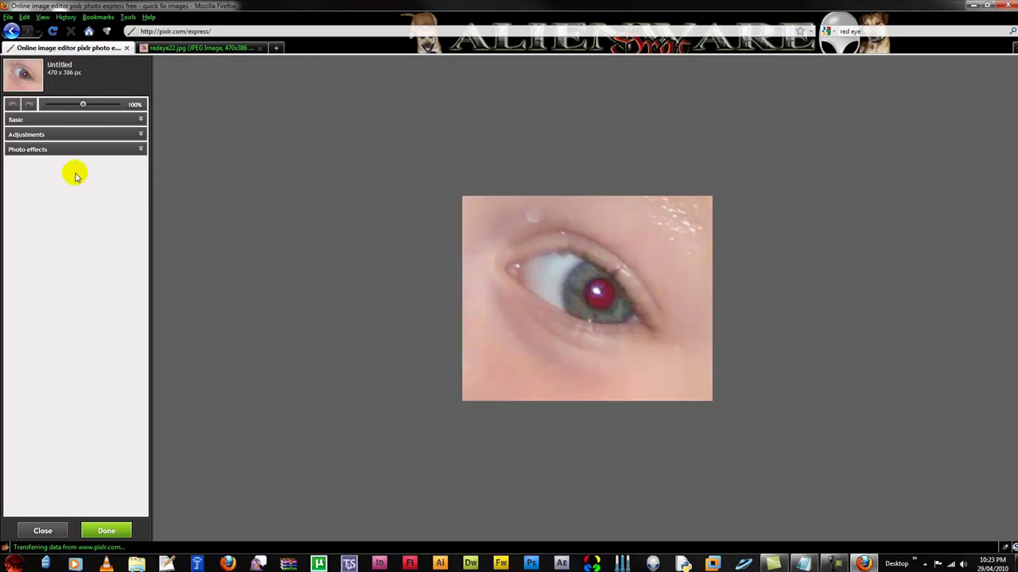
# Browse the Basic and Adjustment tool lists in Pixlr Express.
pyautogui.click(44, 120)
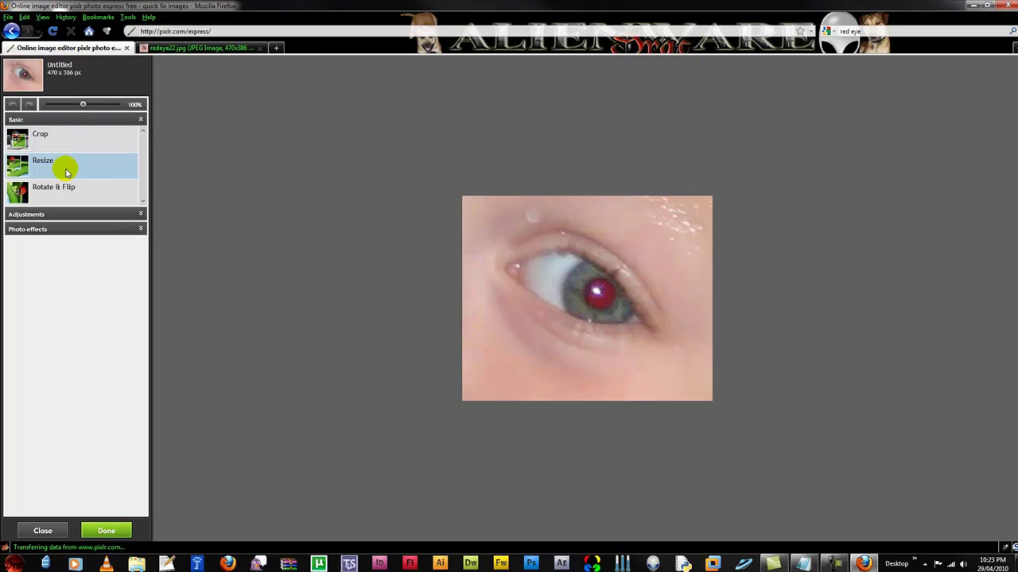
pyautogui.click(52, 121)
pyautogui.click(57, 137)
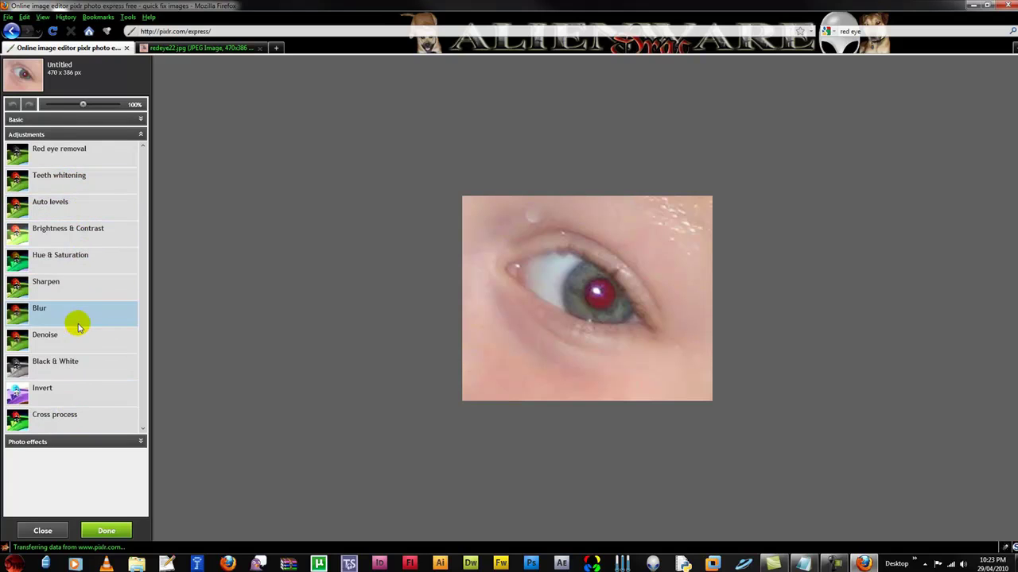
# Preview Vignette, Posterize, Scanlines, Diffuse, Heat map, Halftone and Water swirl effects, keeping none.
pyautogui.click(84, 444)
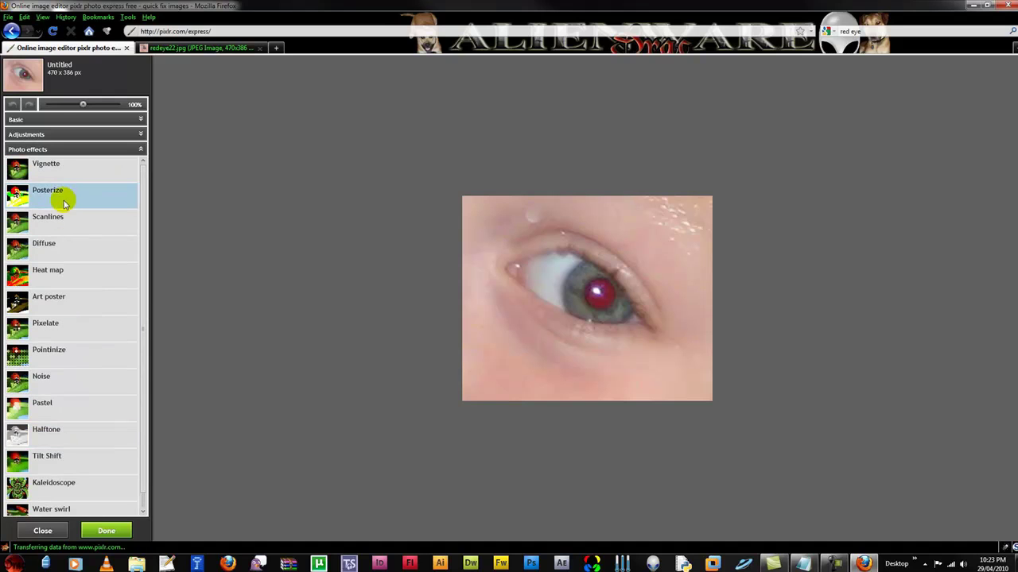
pyautogui.click(58, 175)
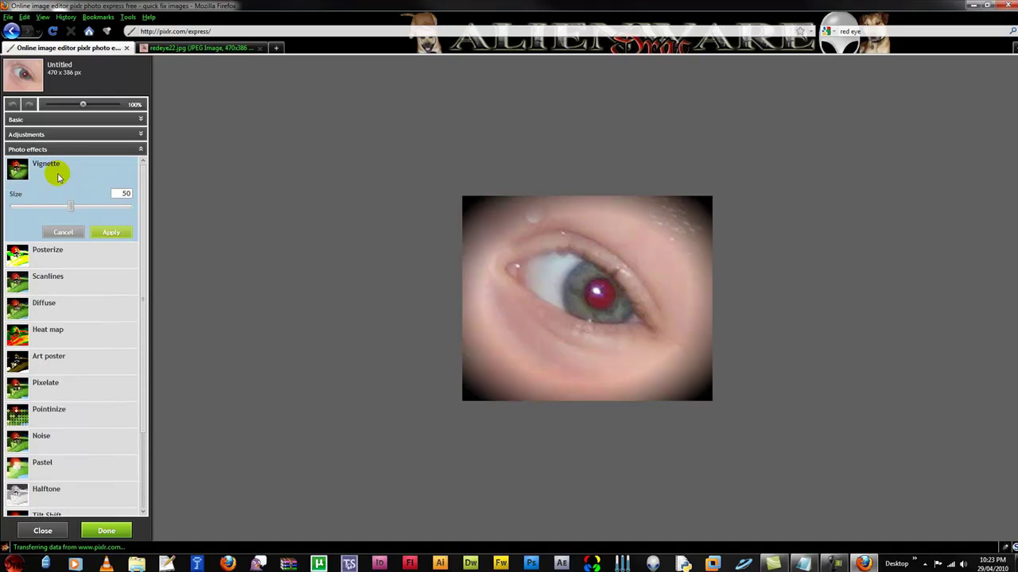
pyautogui.click(73, 254)
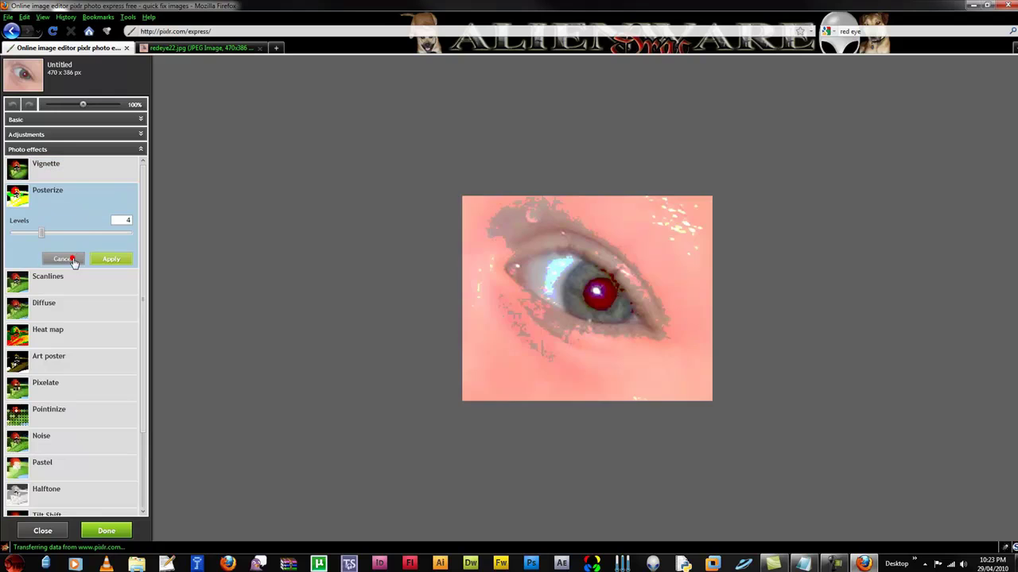
pyautogui.click(79, 285)
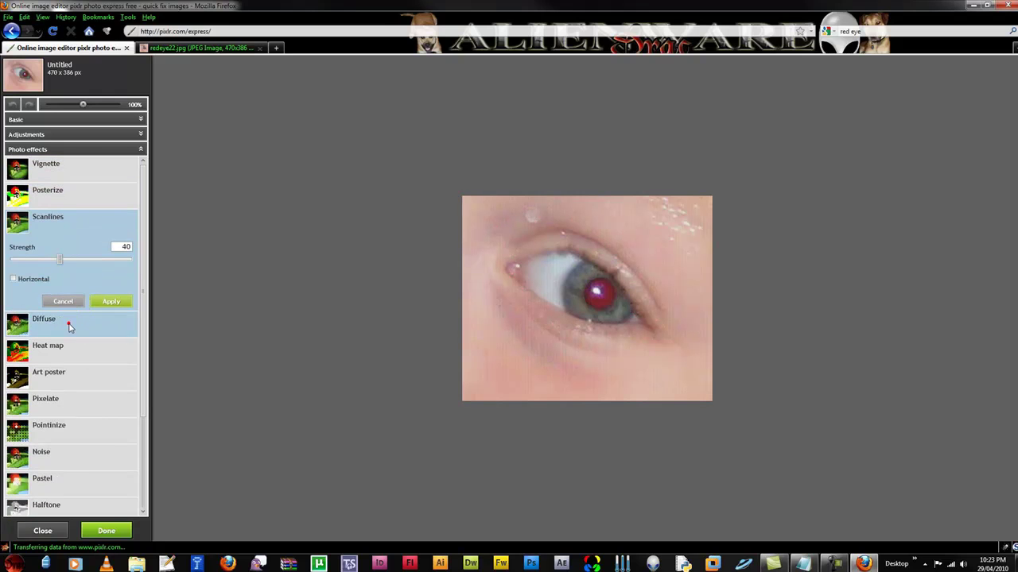
pyautogui.click(68, 322)
pyautogui.click(71, 340)
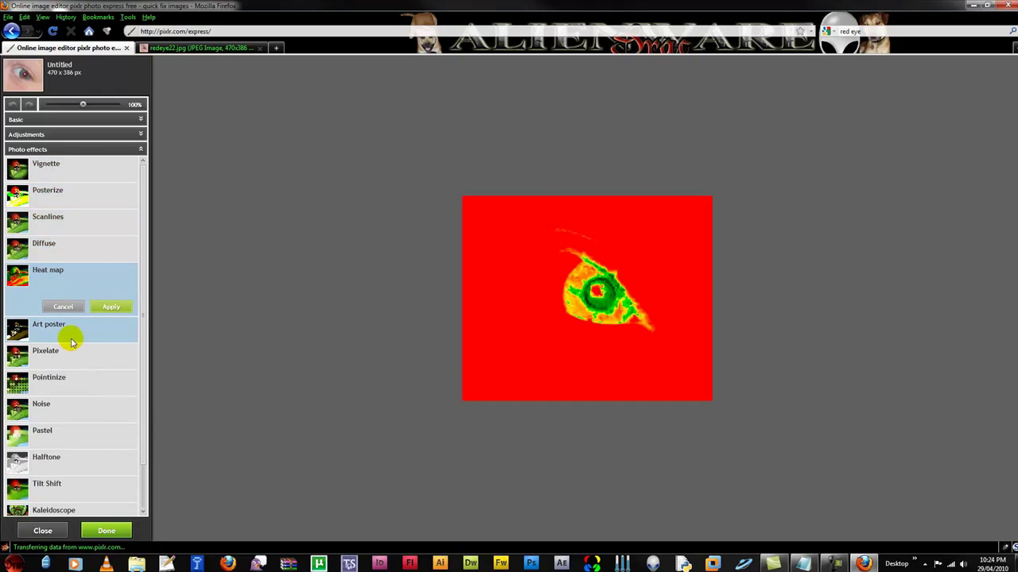
pyautogui.scroll(-1, 73, 381)
pyautogui.click(67, 423)
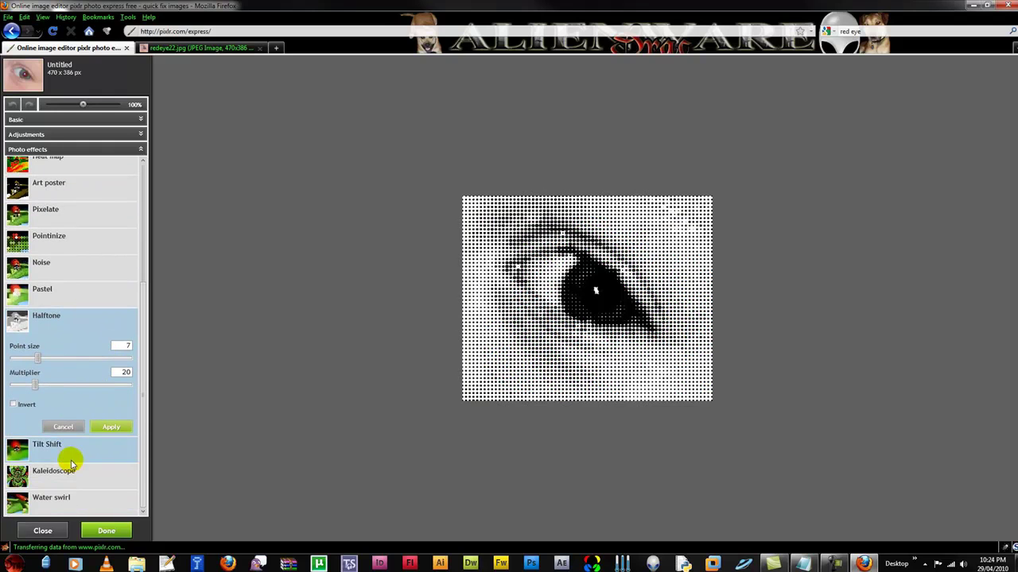
pyautogui.click(58, 501)
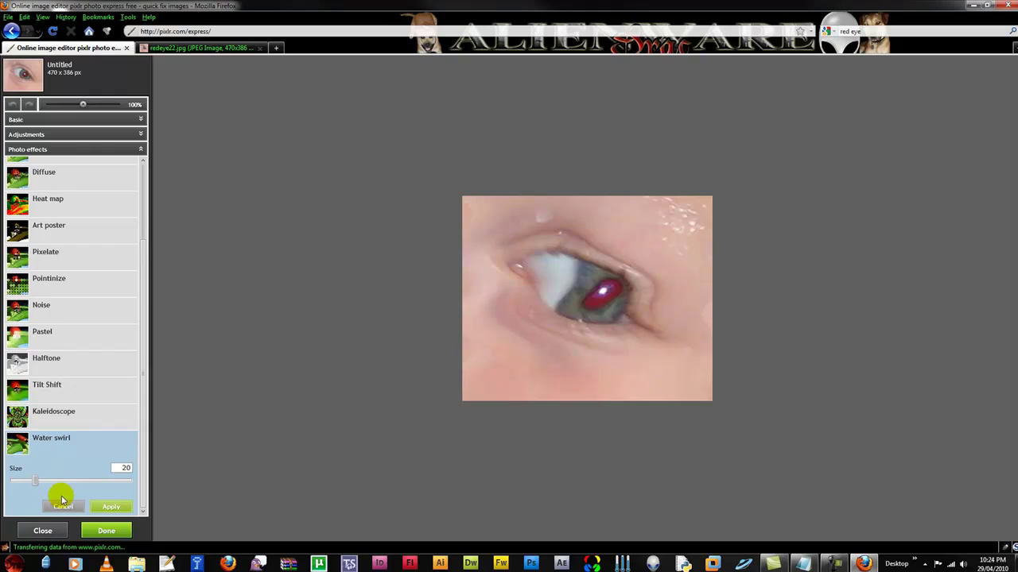
pyautogui.click(62, 506)
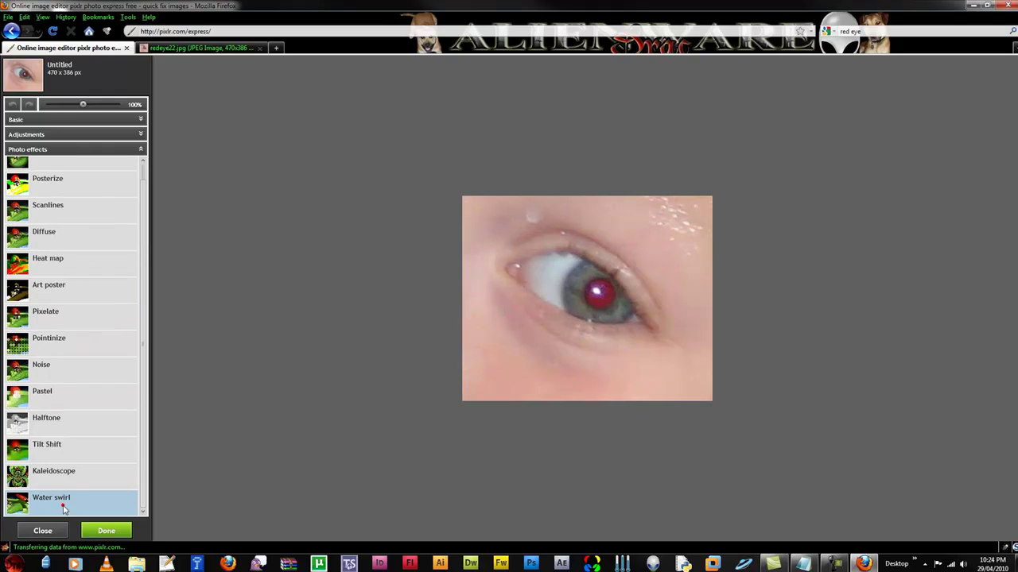
pyautogui.click(80, 150)
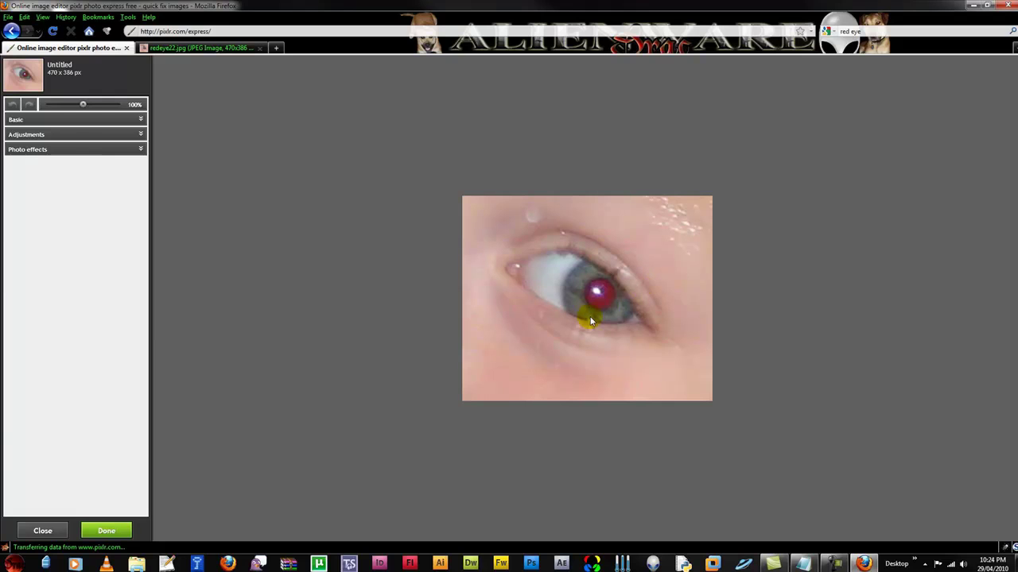
# Apply Red eye removal to the pupil so it turns dark.
pyautogui.click(38, 135)
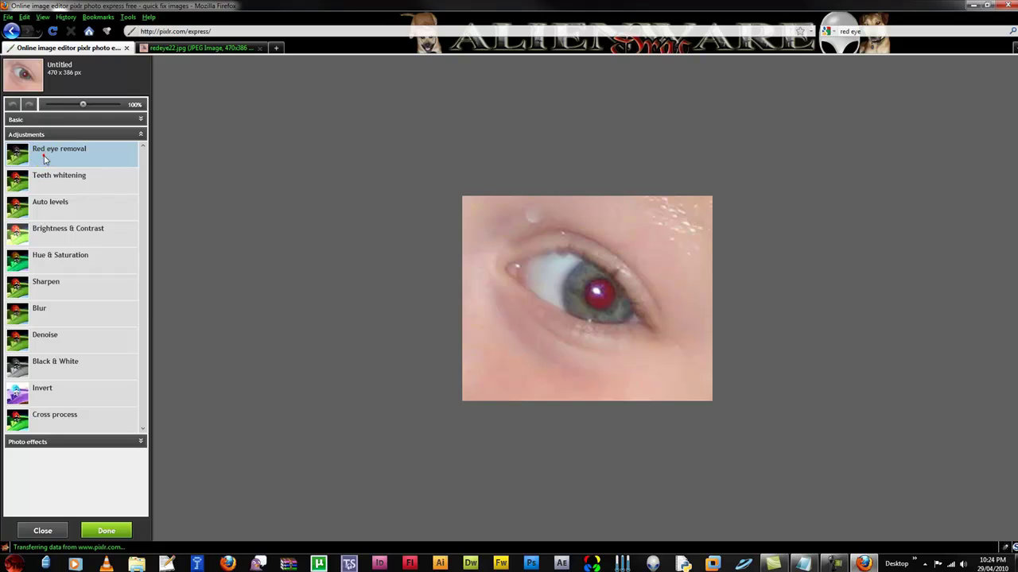
pyautogui.click(44, 155)
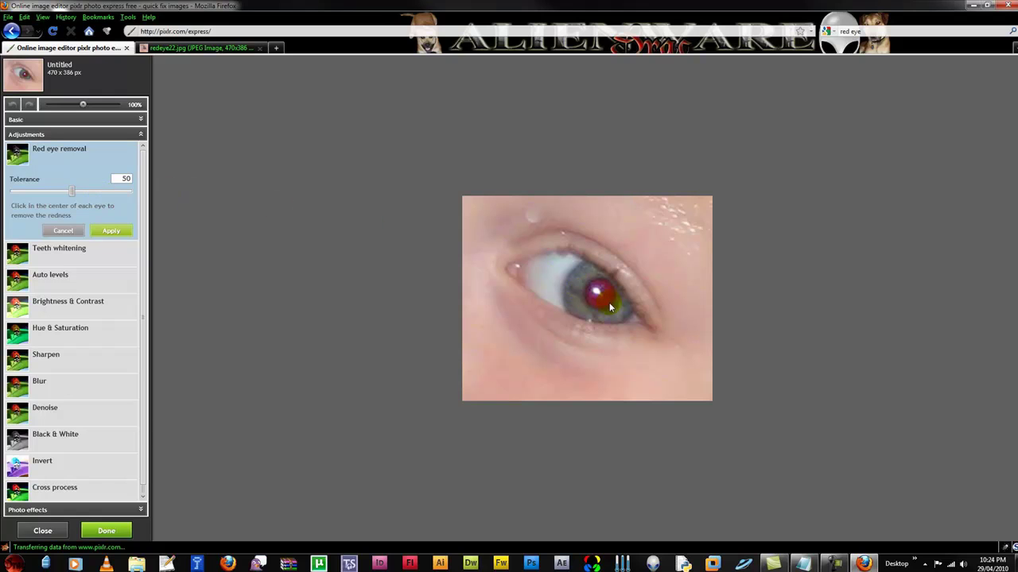
pyautogui.click(112, 232)
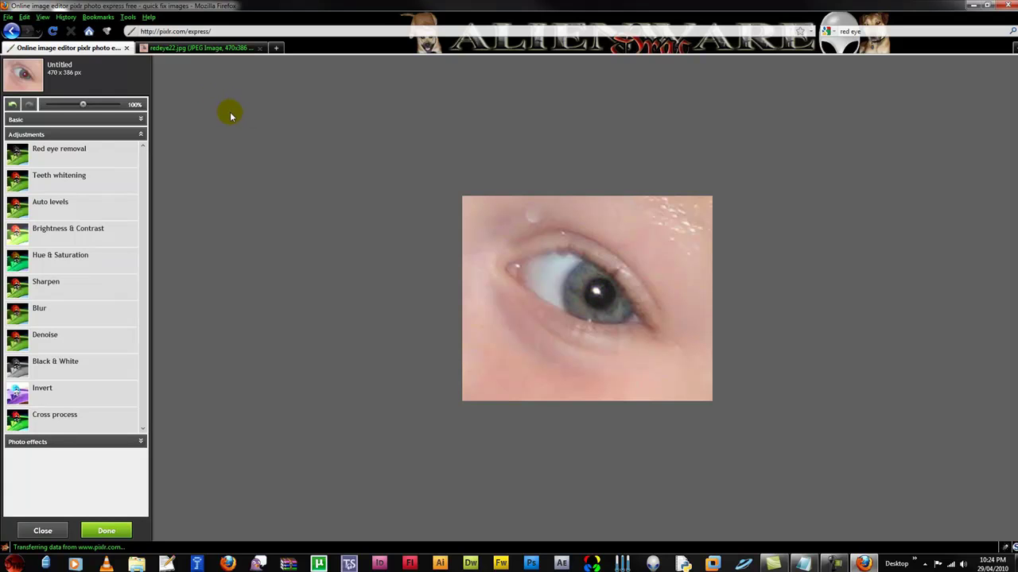
# Save the corrected eye photo to the Desktop as redeyegone.jpg.
pyautogui.click(111, 532)
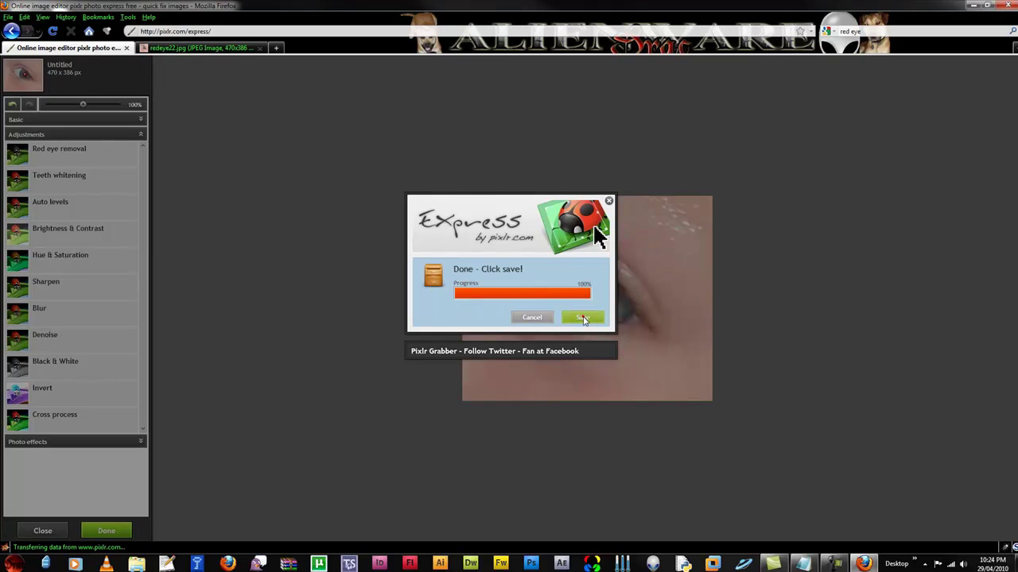
pyautogui.click(583, 319)
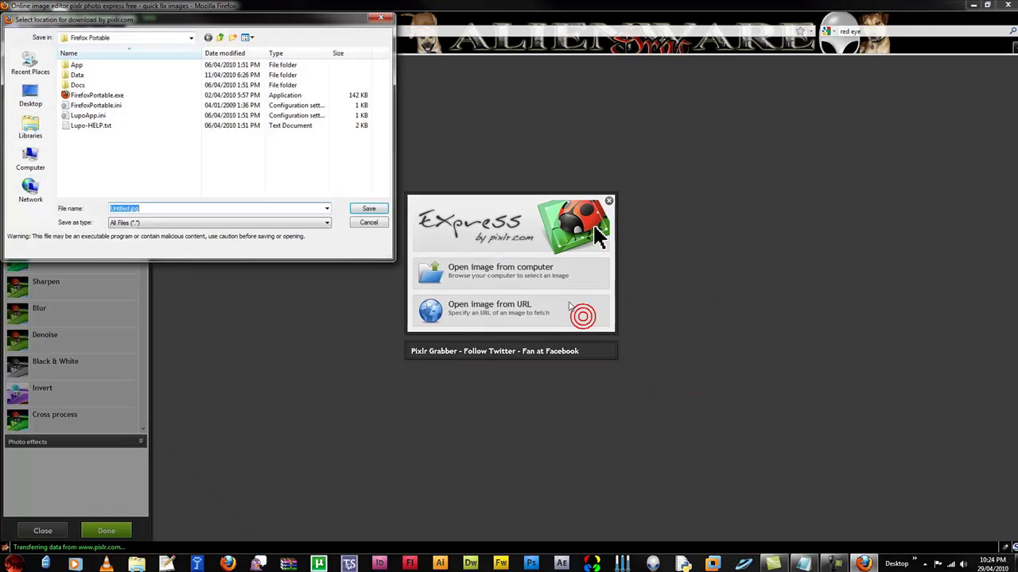
pyautogui.click(29, 95)
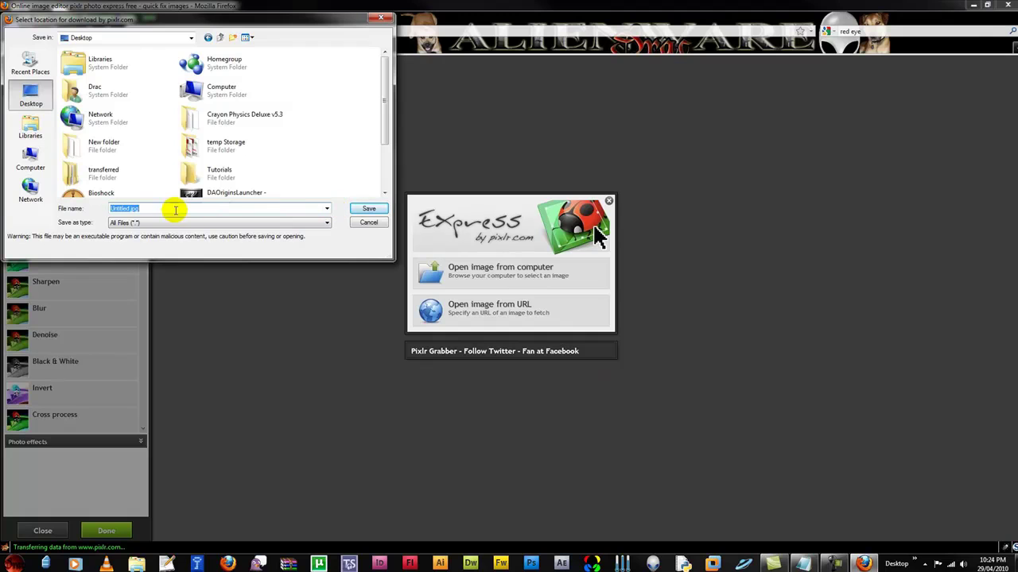
pyautogui.doubleClick(123, 208)
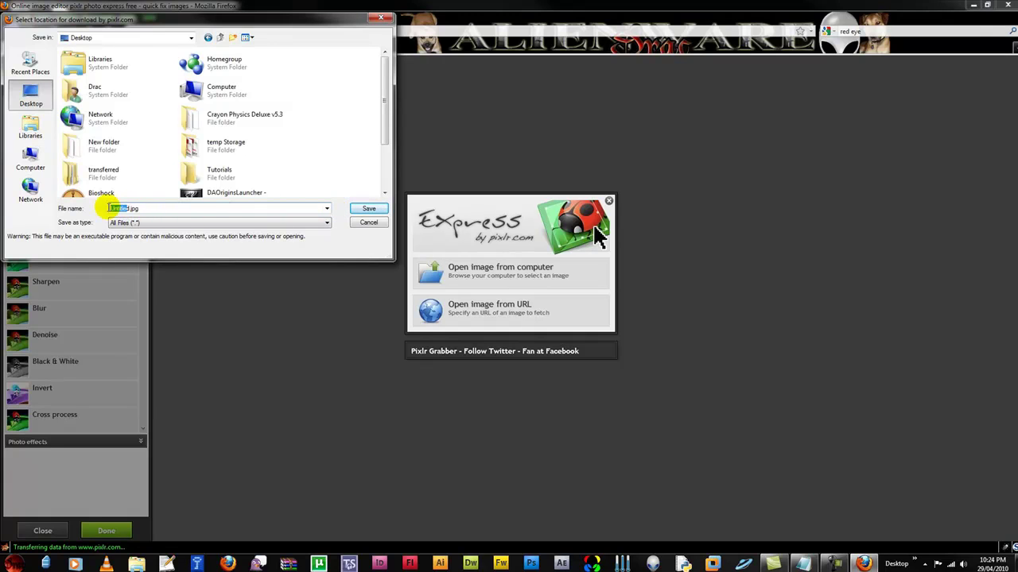
pyautogui.write('redeyegone')
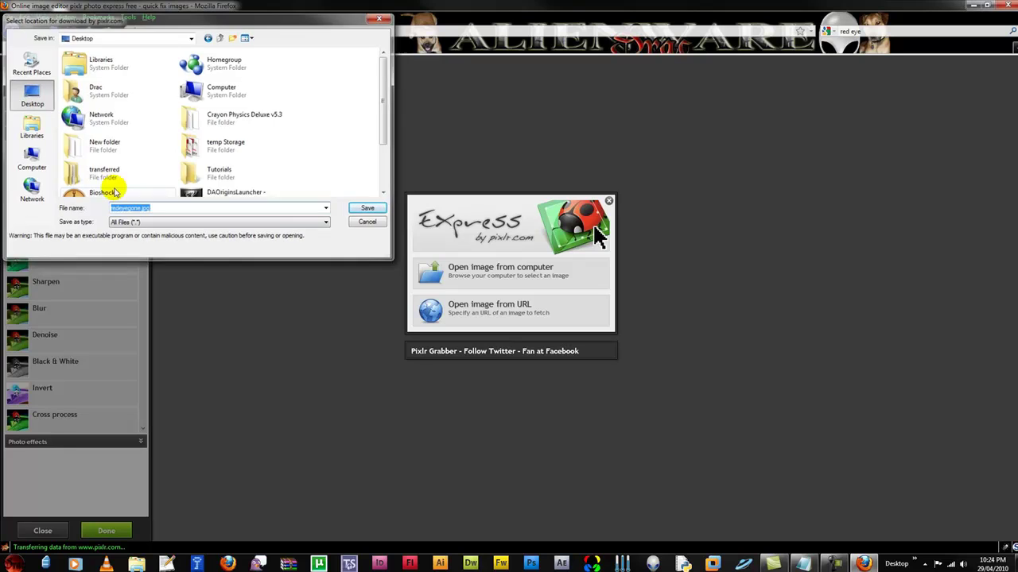
pyautogui.press('Return')
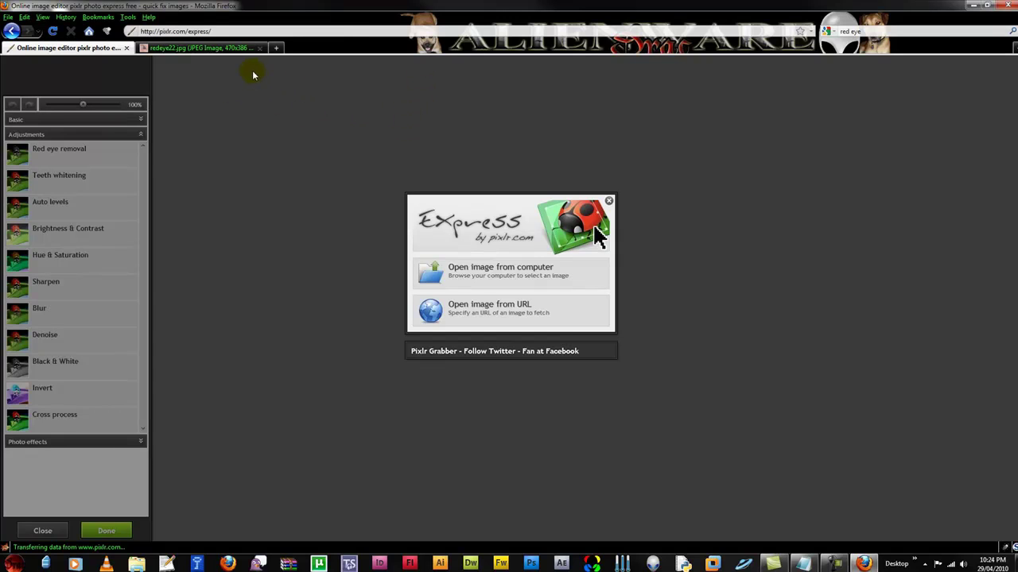
# Close the redeye22.jpg tab and open the full Pixlr Editor from the pixlr.com home page.
pyautogui.click(245, 50)
pyautogui.click(260, 47)
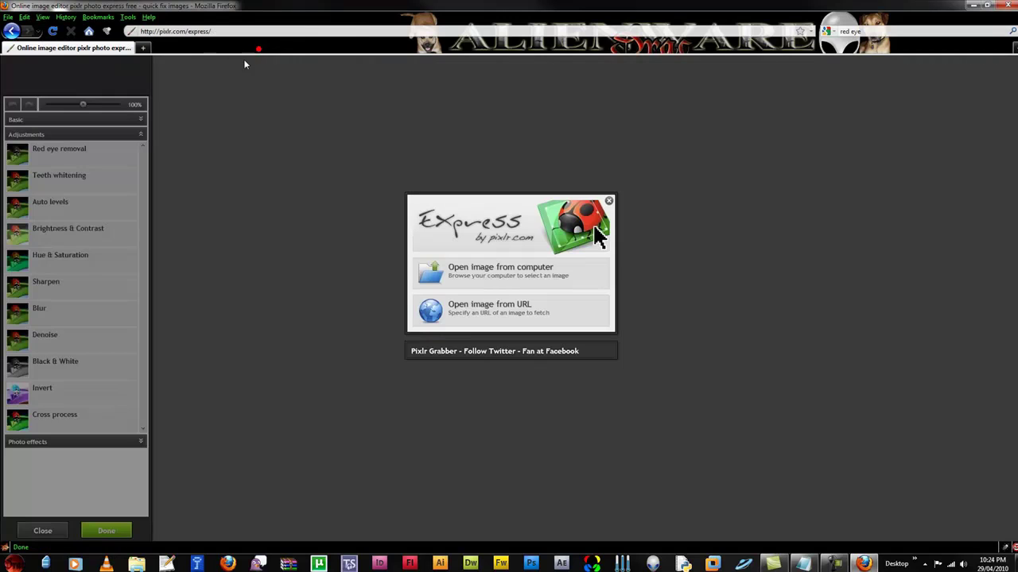
pyautogui.moveTo(186, 31); pyautogui.dragTo(268, 32)
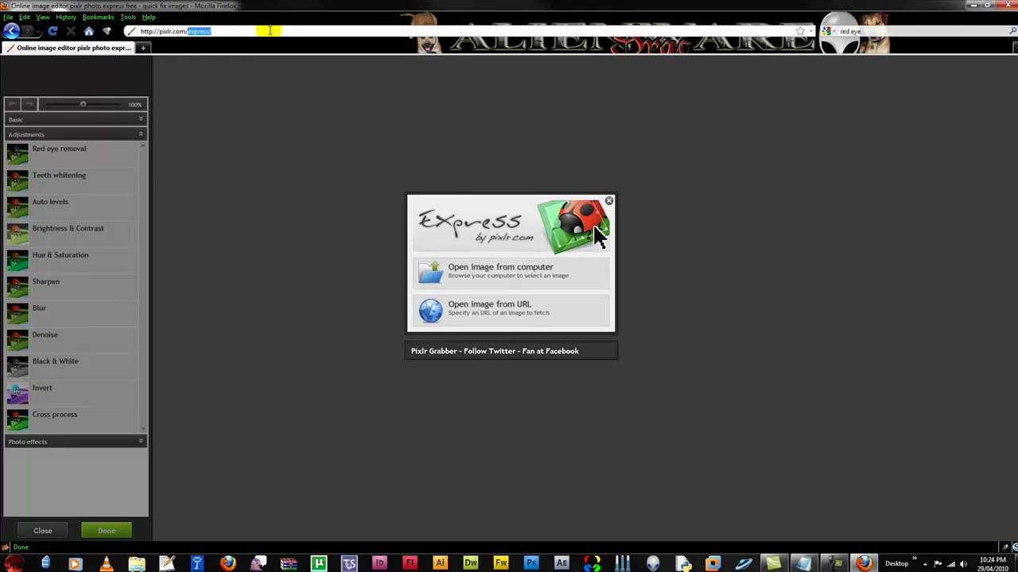
pyautogui.press('BackSpace')
pyautogui.press('Return')
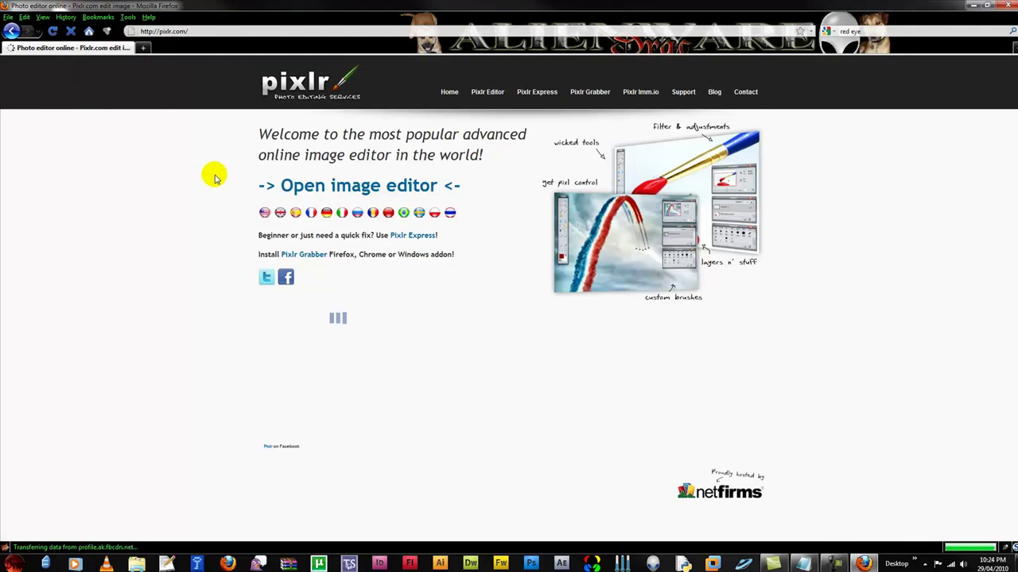
pyautogui.click(361, 184)
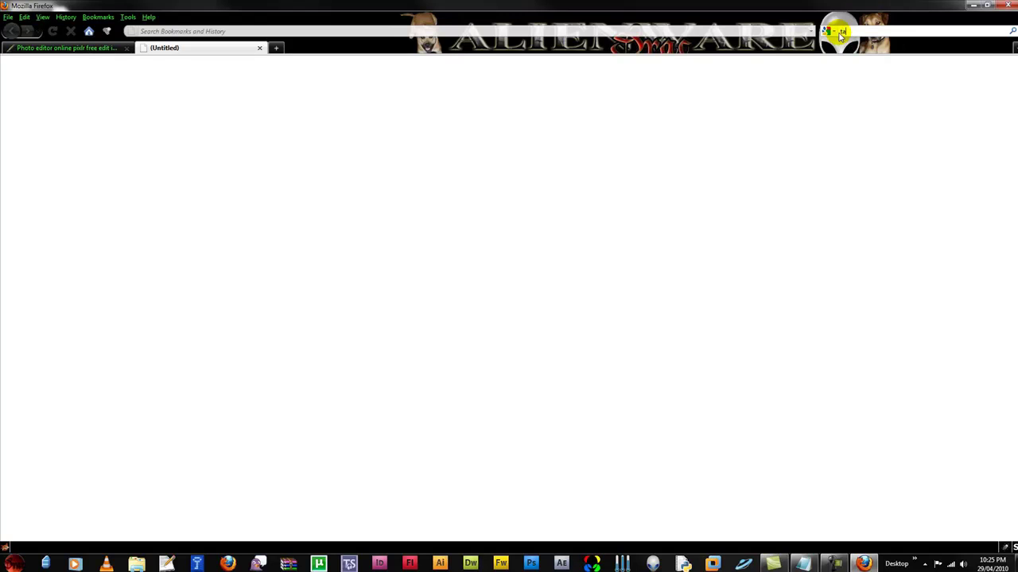
# Search Google Images for 'tattoo' and open the tribal tiger tattoo at full size on Photobucket.
pyautogui.write('ttoo')
pyautogui.press('Return')
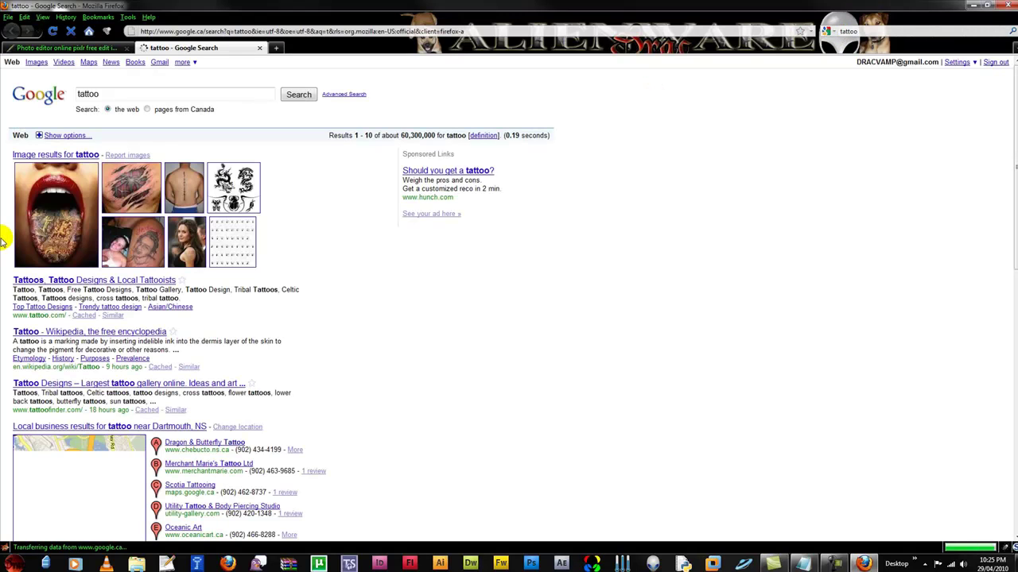
pyautogui.click(37, 64)
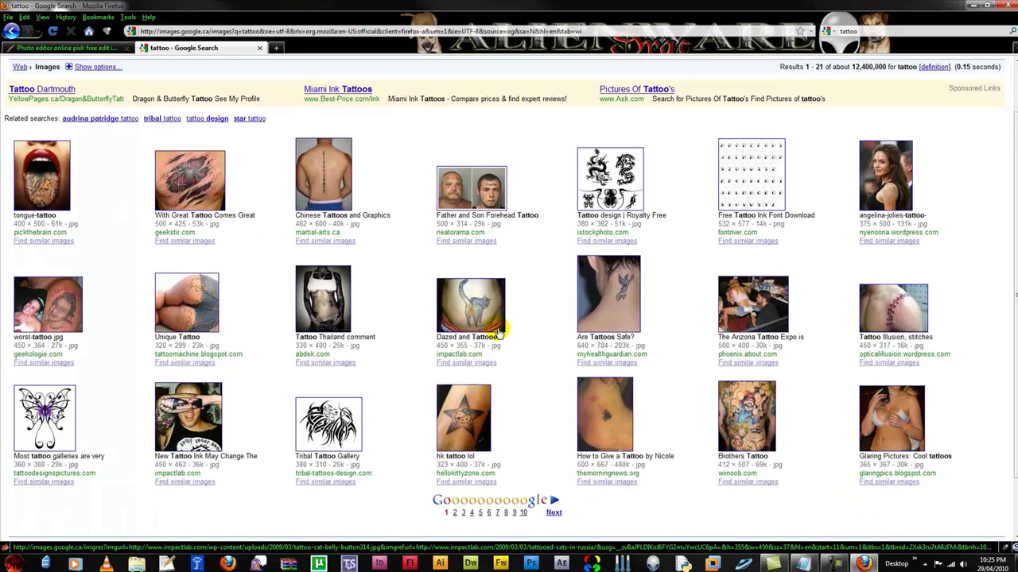
pyautogui.scroll(-2, 501, 332)
pyautogui.click(554, 443)
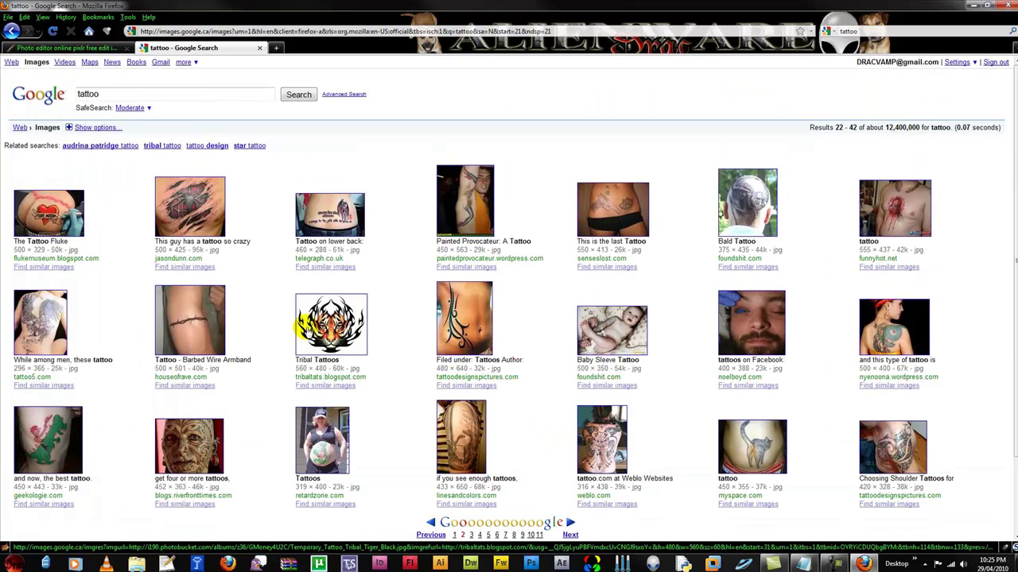
pyautogui.click(314, 326)
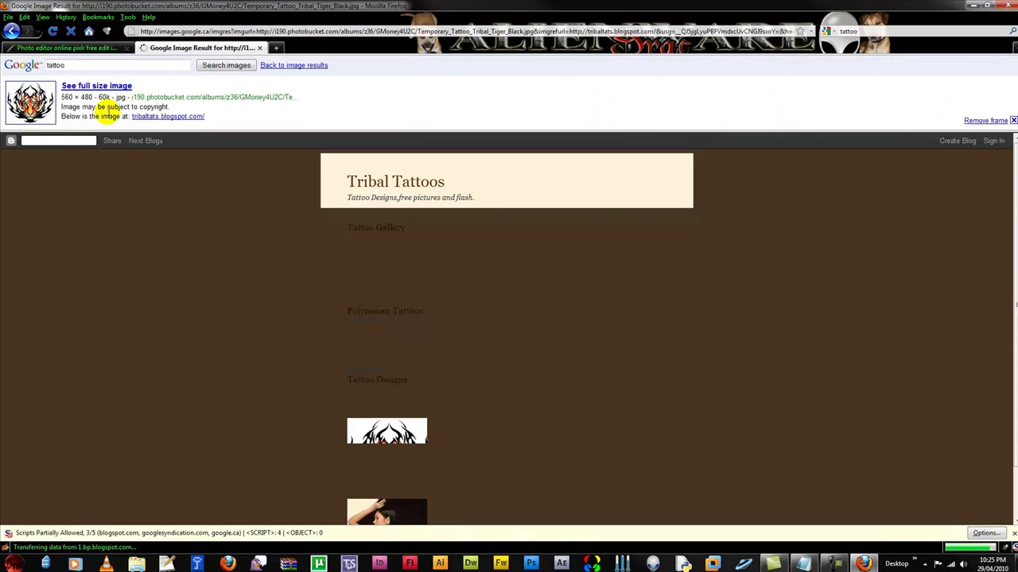
pyautogui.click(101, 85)
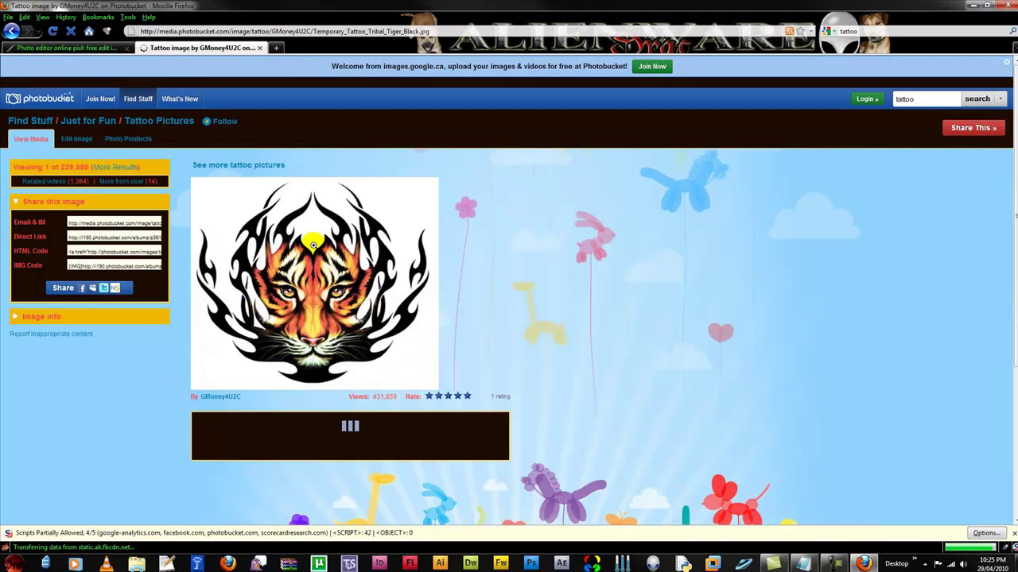
pyautogui.rightClick(309, 262)
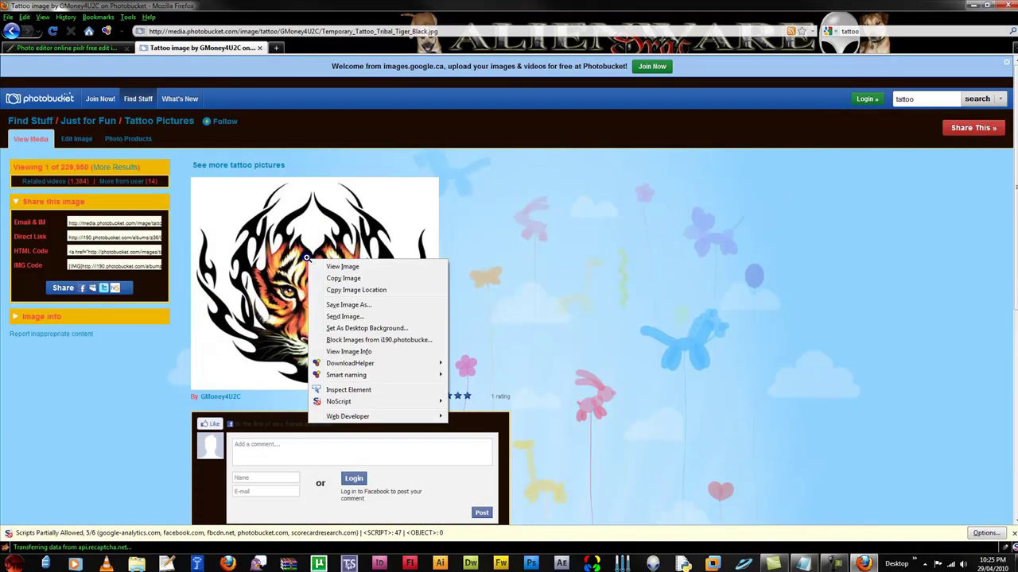
# Copy the tiger image's address and open it in Pixlr Editor as a 560 × 480 px image.
pyautogui.click(354, 289)
pyautogui.click(100, 48)
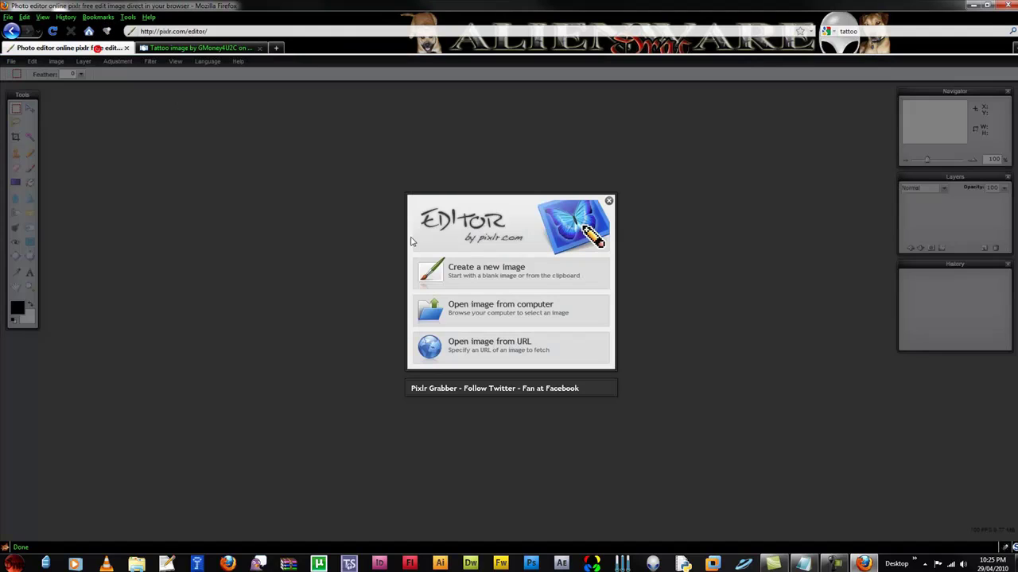
pyautogui.click(477, 346)
pyautogui.doubleClick(463, 295)
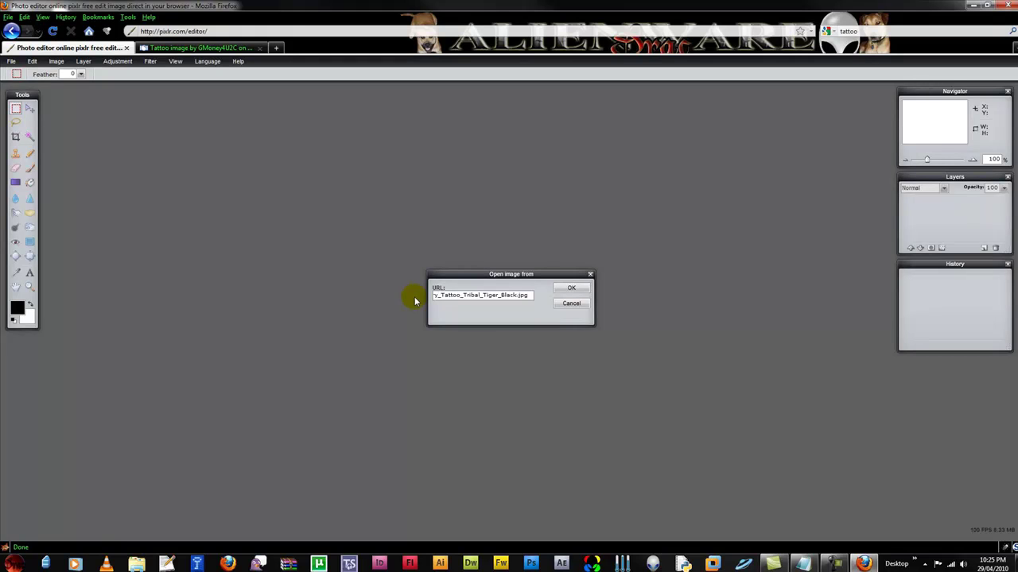
pyautogui.press('Return')
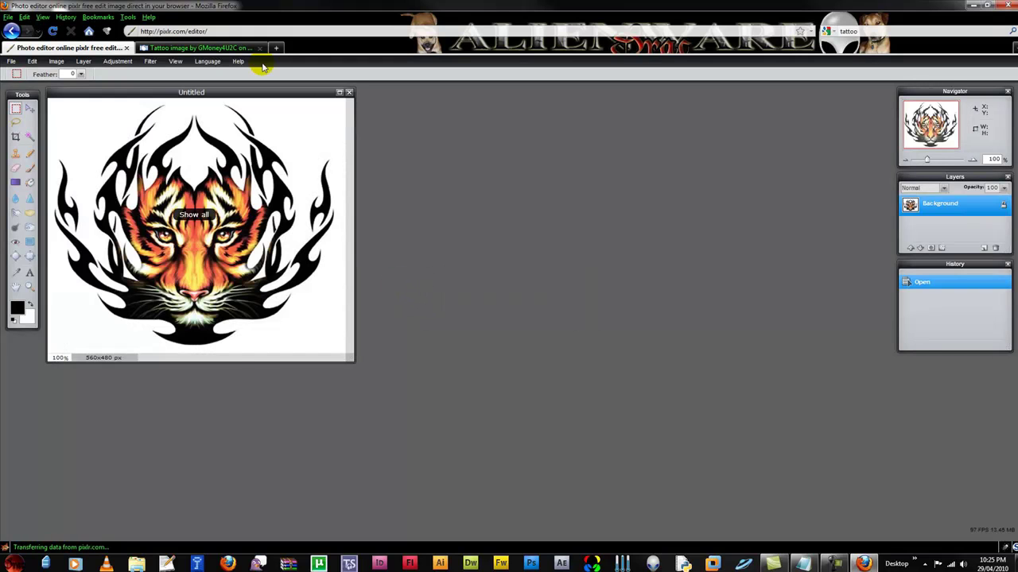
pyautogui.click(228, 52)
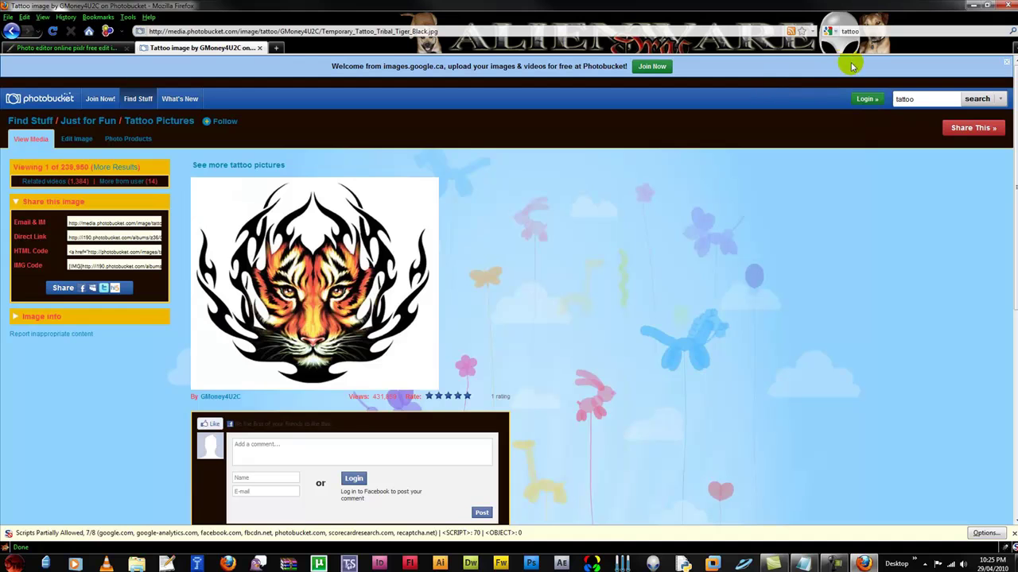
# Search Google Images for 'face'.
pyautogui.click(849, 32)
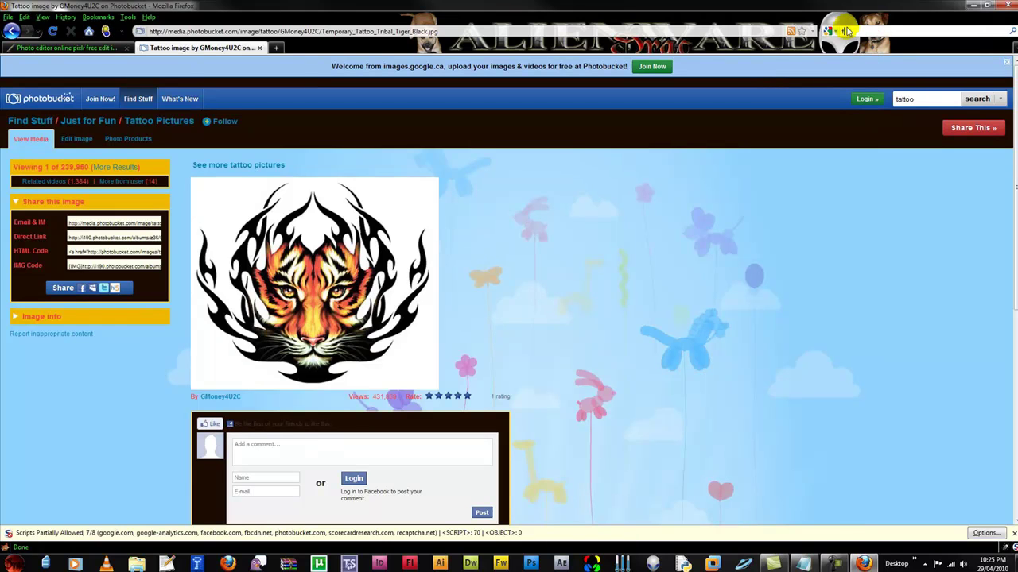
pyautogui.press('Return')
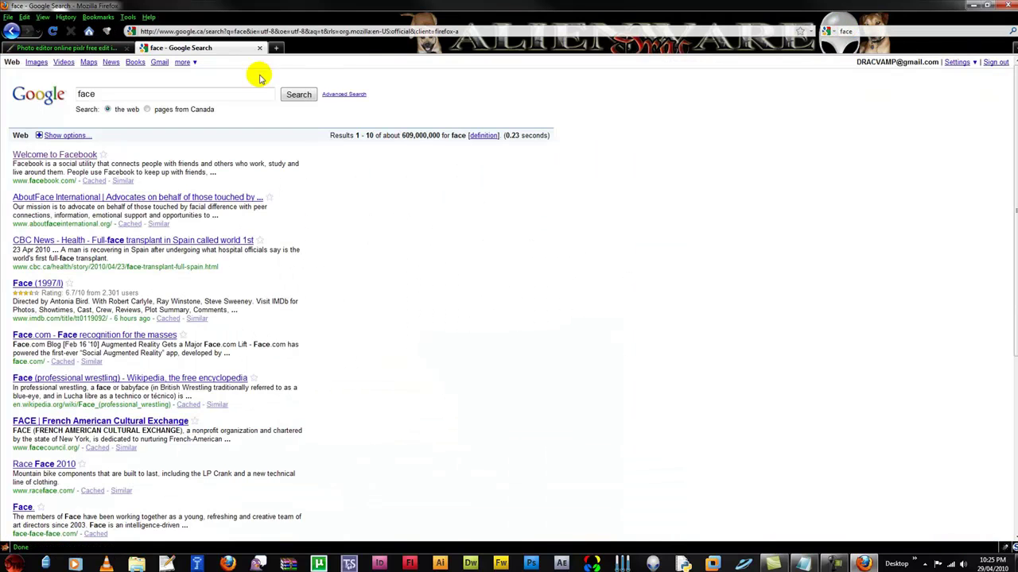
pyautogui.click(35, 62)
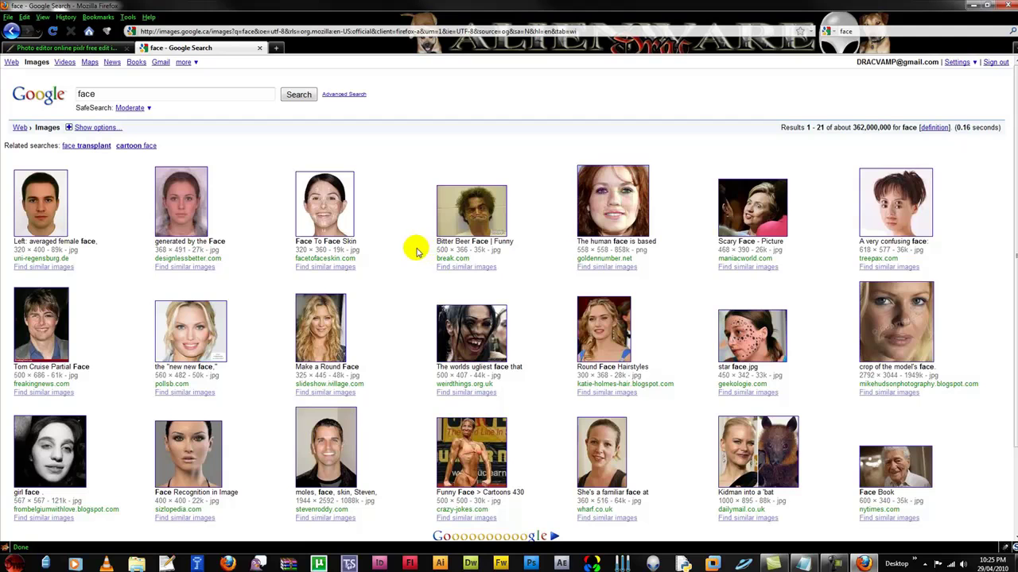
# Open the face-recognition photo result and copy its image location.
pyautogui.click(189, 450)
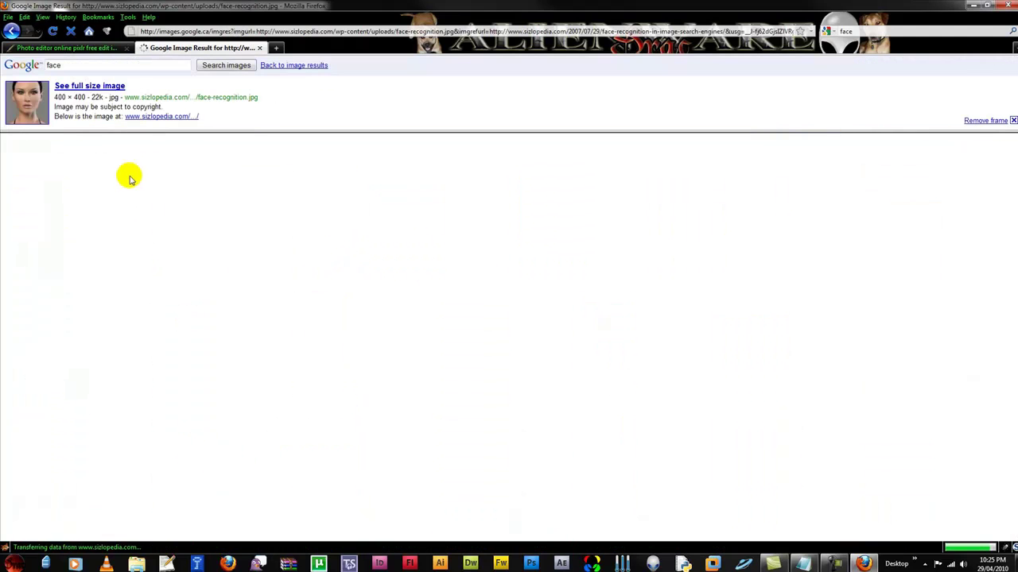
pyautogui.scroll(-5, 398, 310)
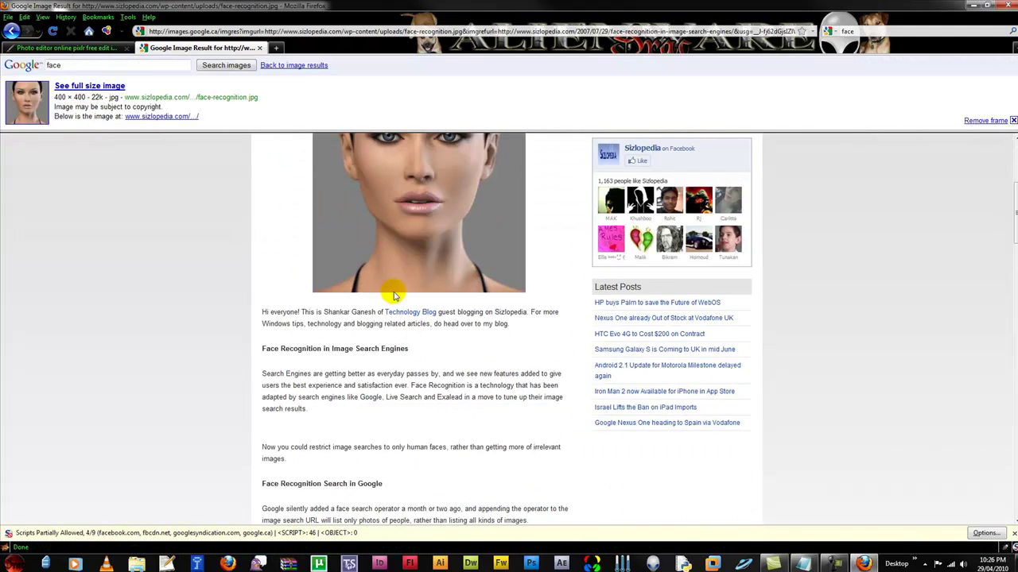
pyautogui.scroll(3, 391, 292)
pyautogui.rightClick(407, 294)
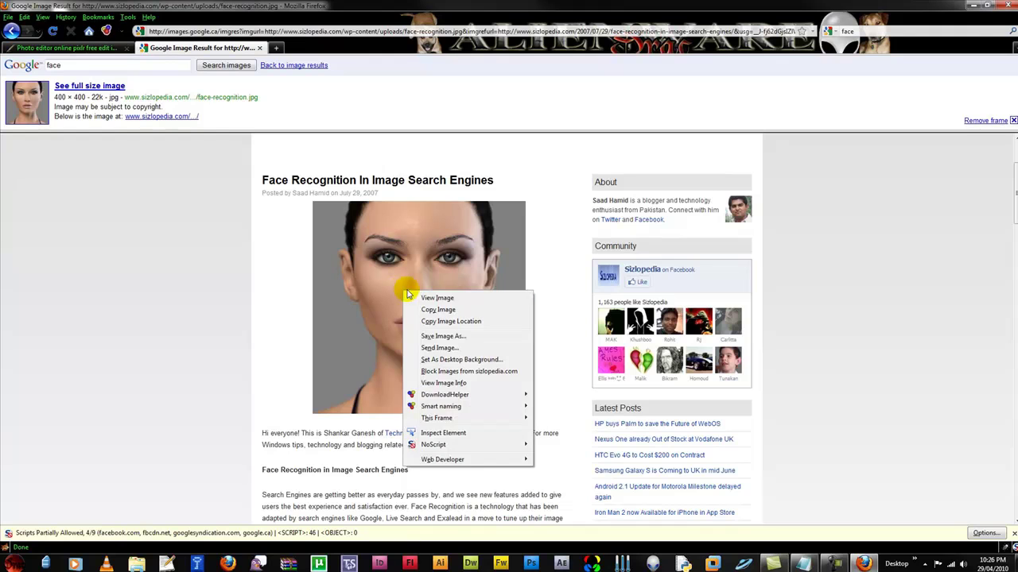
pyautogui.click(448, 321)
# Open the copied face photo URL as a 400x400 image and move its window right.
pyautogui.click(89, 48)
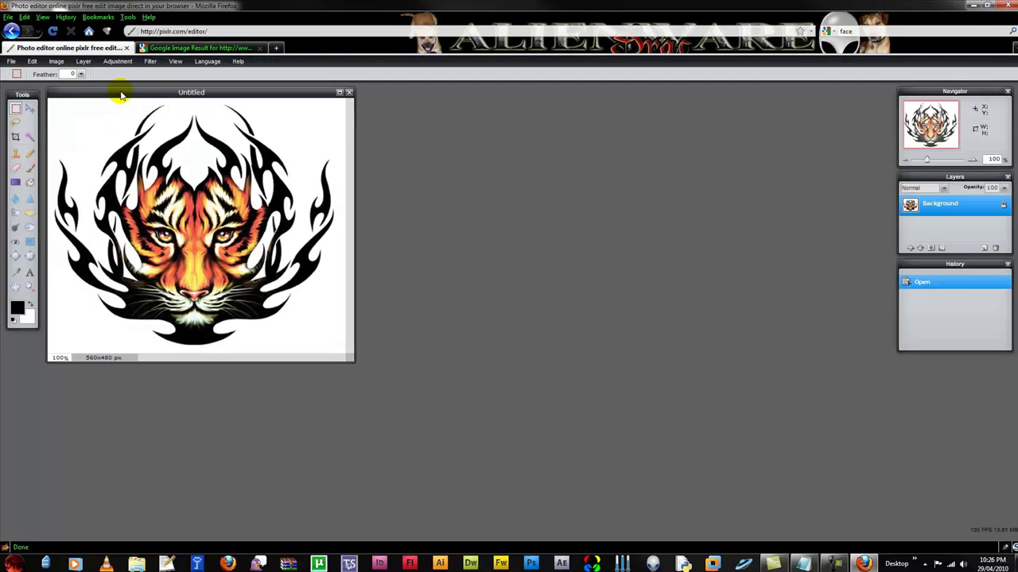
pyautogui.click(11, 61)
pyautogui.click(37, 96)
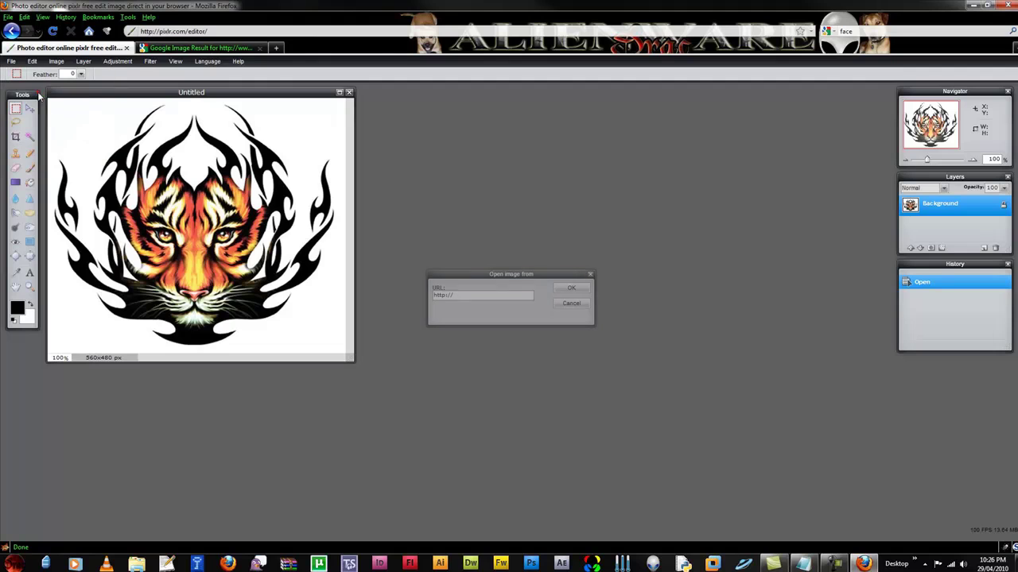
pyautogui.click(472, 294)
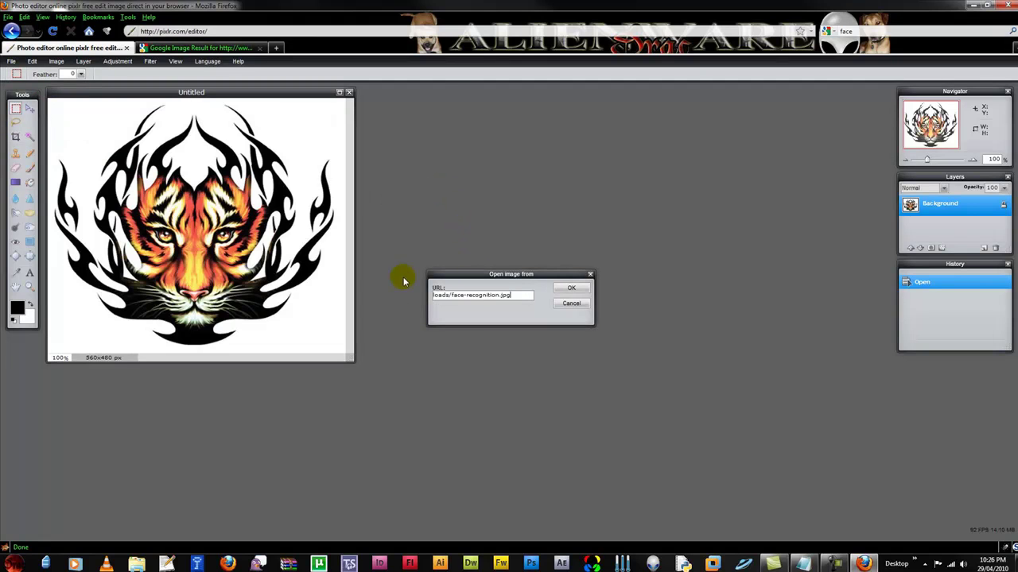
pyautogui.press('Return')
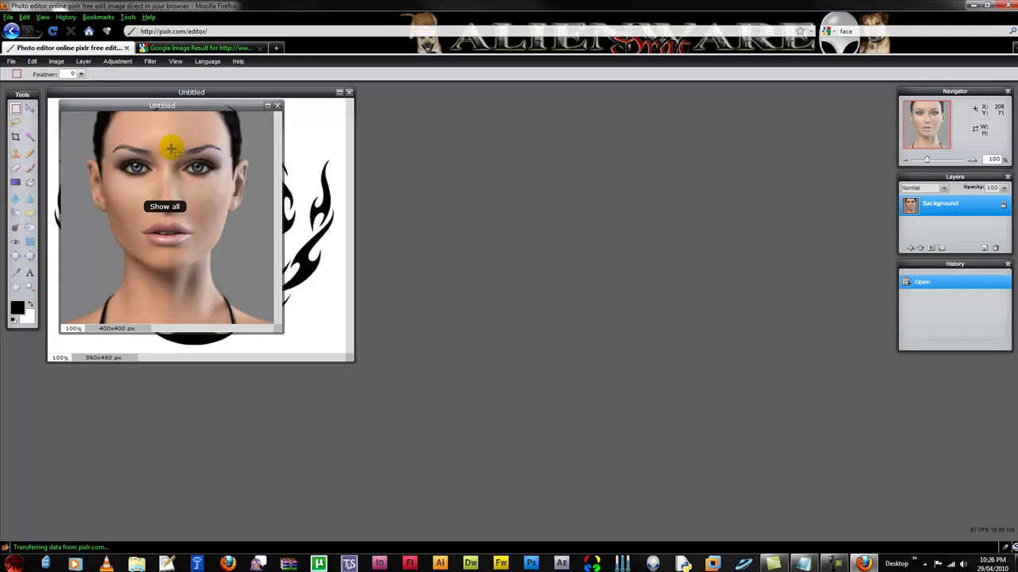
pyautogui.moveTo(183, 111); pyautogui.dragTo(582, 132)
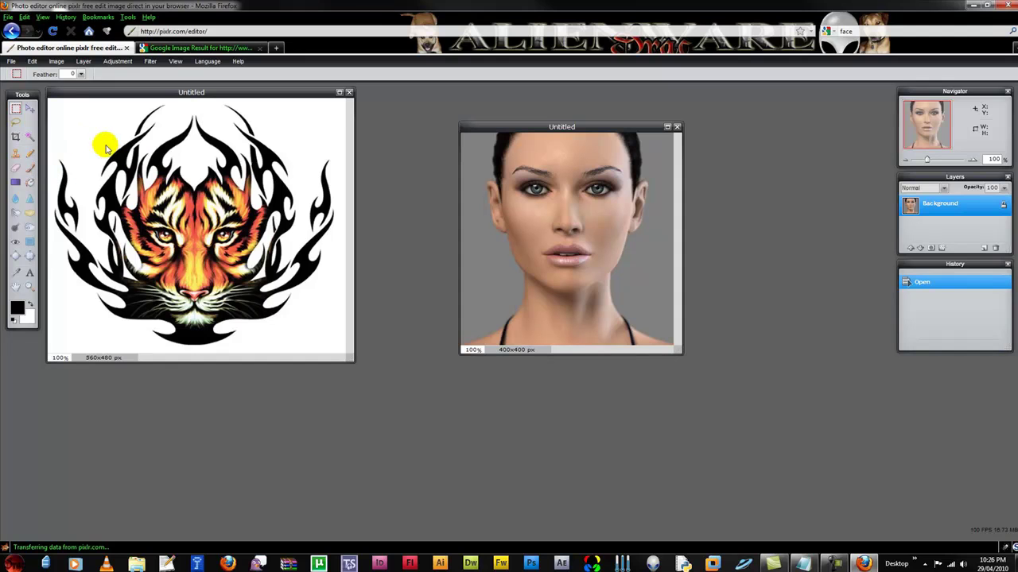
# Unlock the tiger's Background layer and delete its white background with the Magic Wand.
pyautogui.click(29, 136)
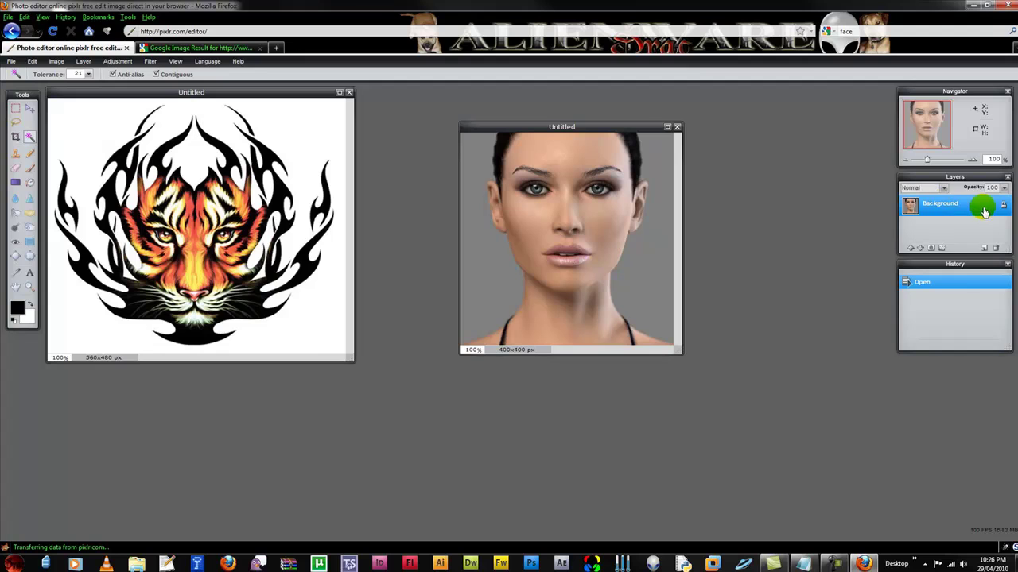
pyautogui.click(279, 114)
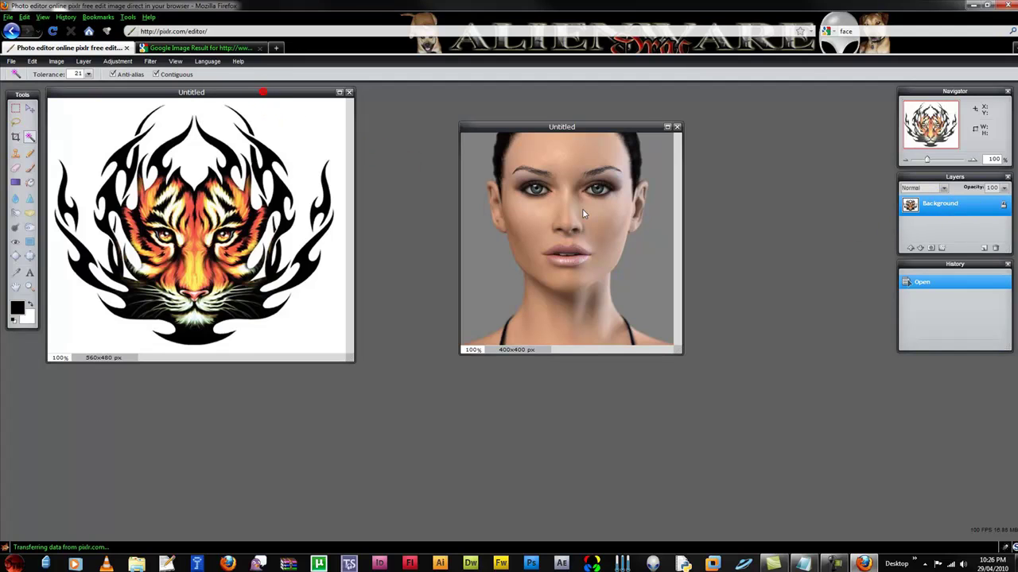
pyautogui.click(1003, 206)
pyautogui.click(1004, 207)
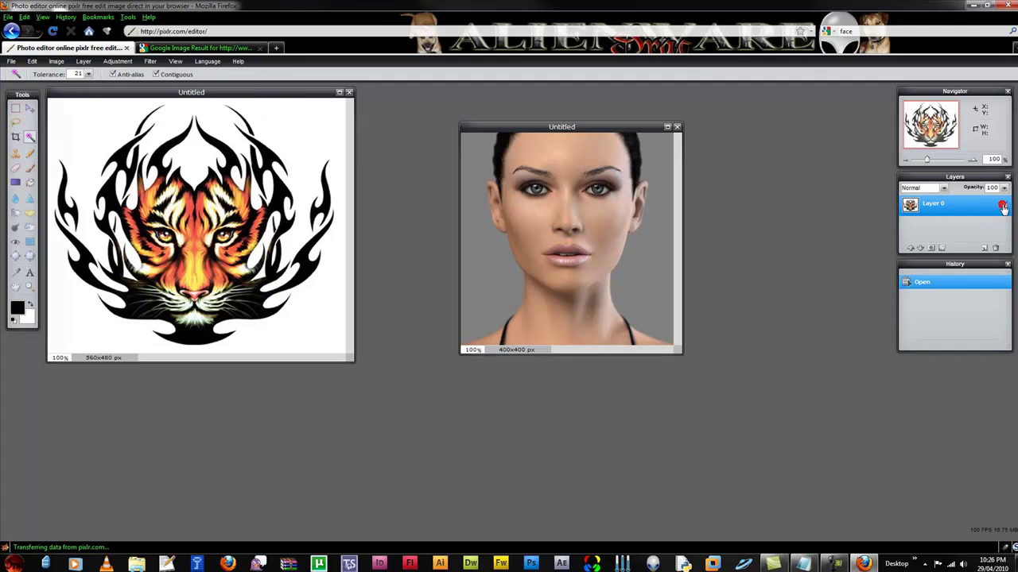
pyautogui.click(1003, 205)
pyautogui.click(1003, 205)
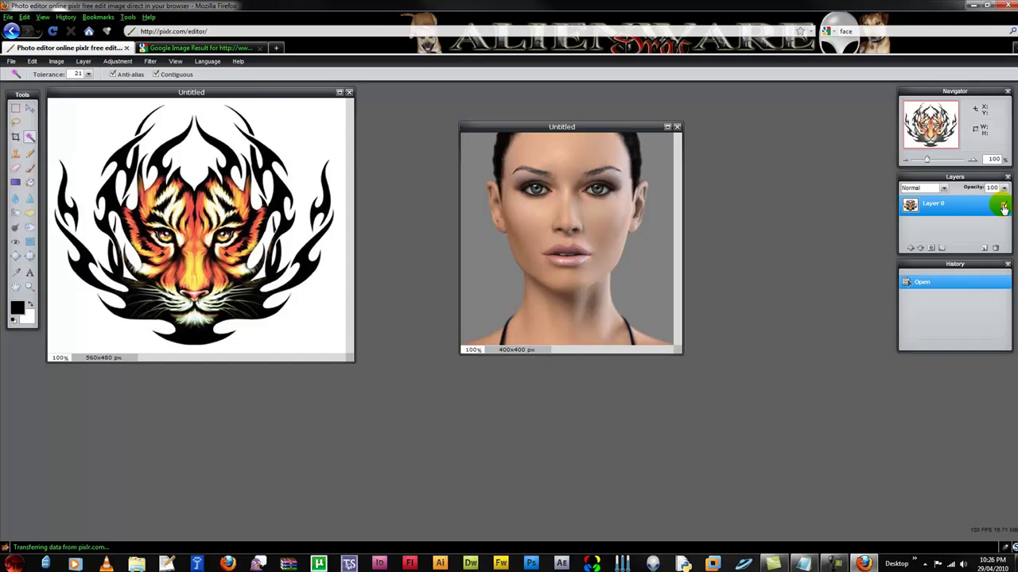
pyautogui.click(83, 127)
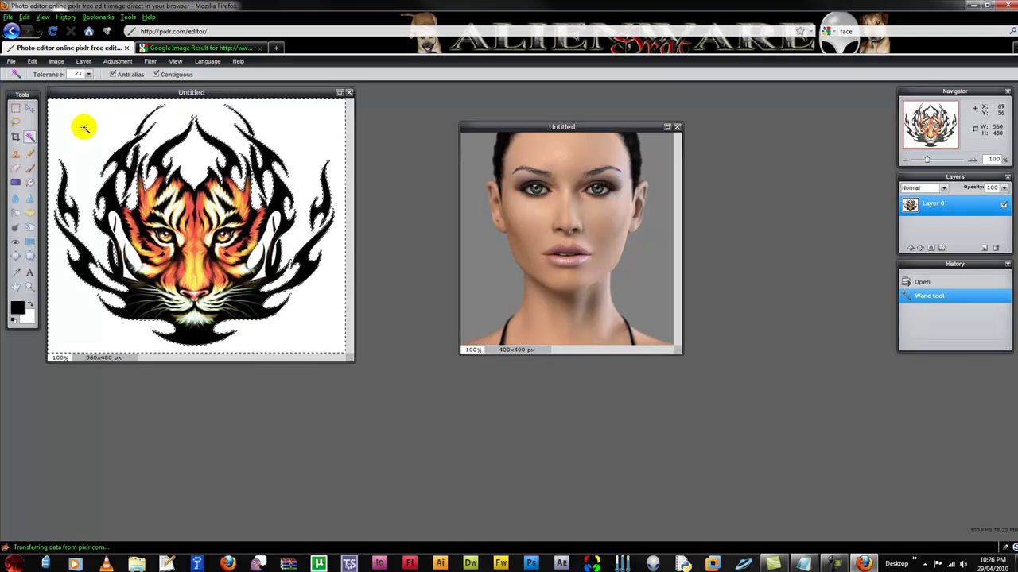
pyautogui.press('Delete')
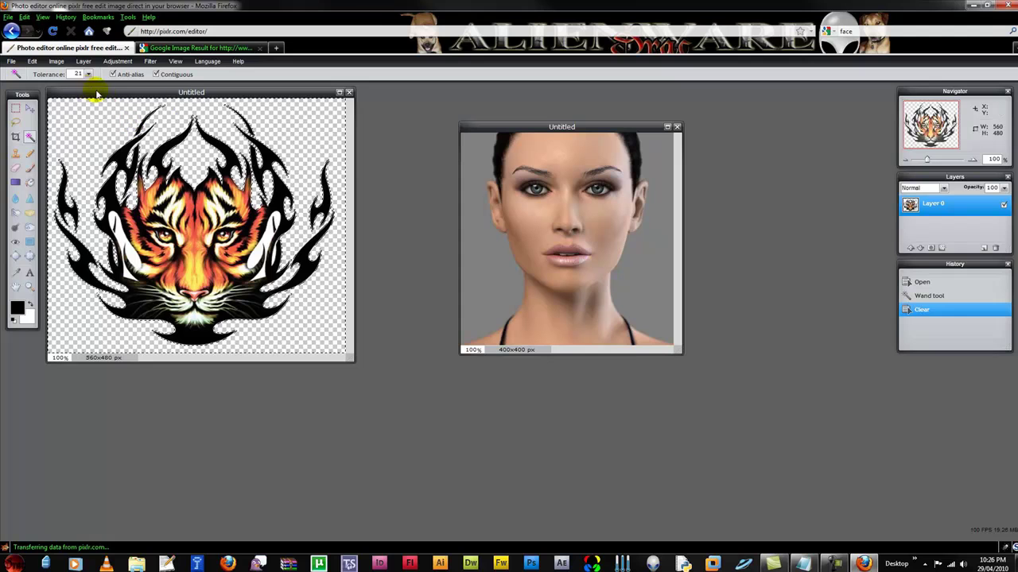
# Invert the selection to the tiger and copy it.
pyautogui.click(54, 62)
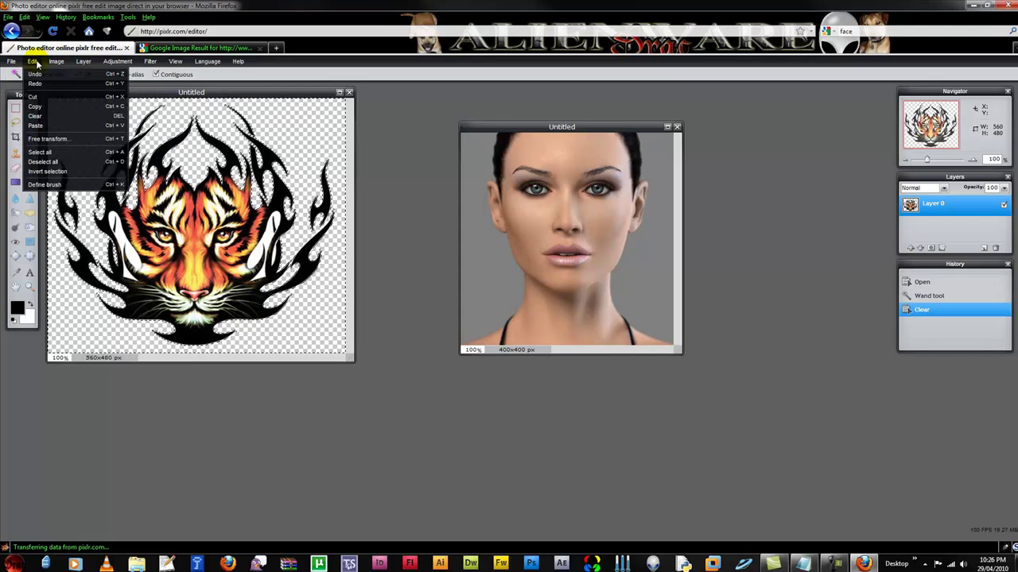
pyautogui.click(64, 168)
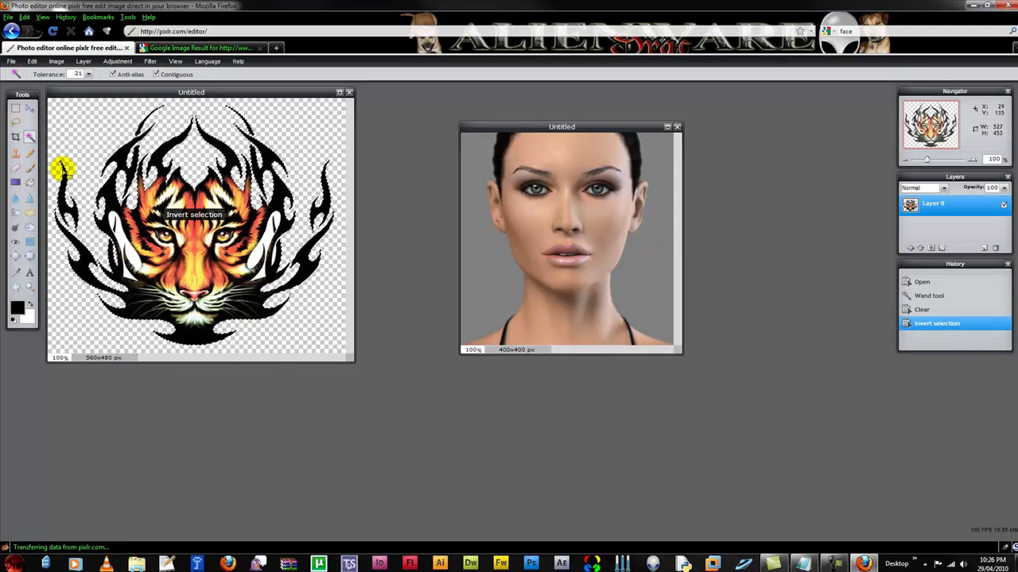
pyautogui.click(32, 61)
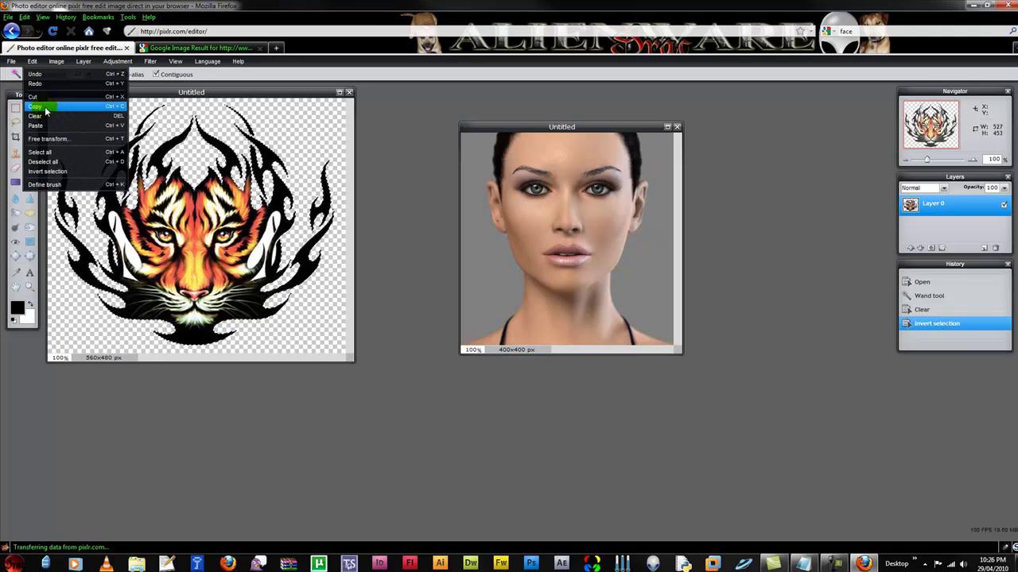
pyautogui.click(46, 108)
# Paste the tiger onto the face photo and close the tiger image without saving.
pyautogui.click(538, 128)
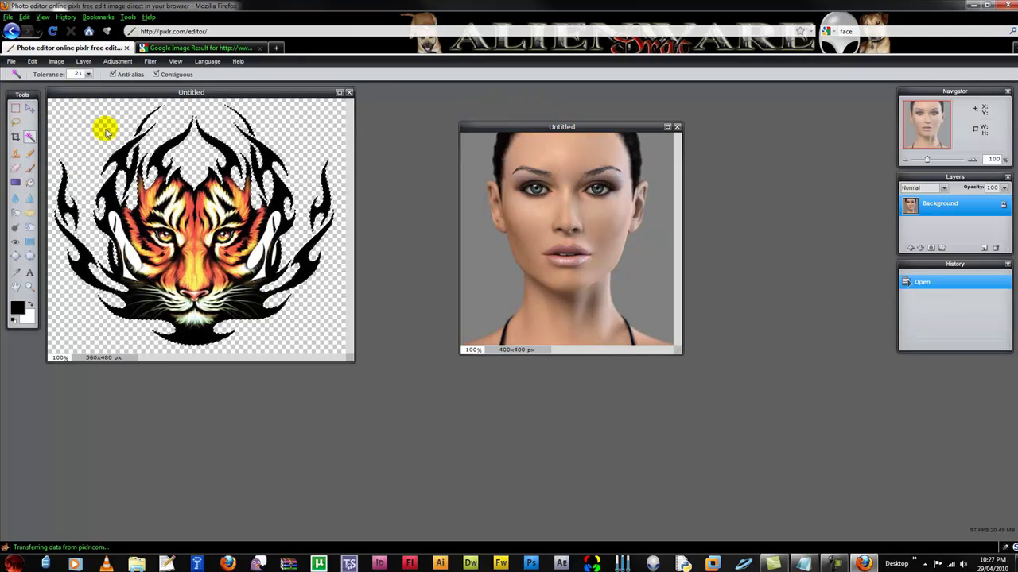
pyautogui.click(31, 61)
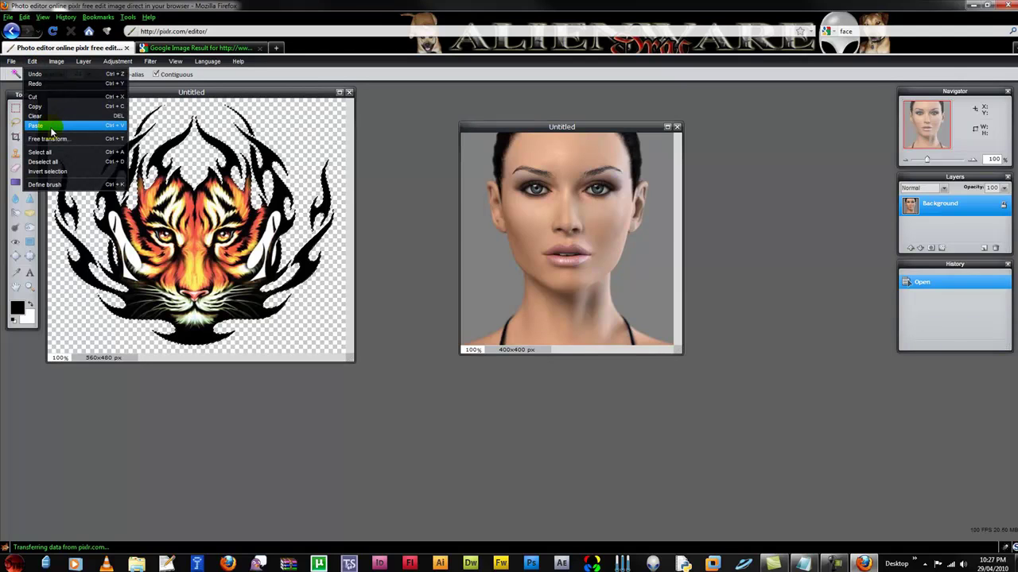
pyautogui.click(36, 126)
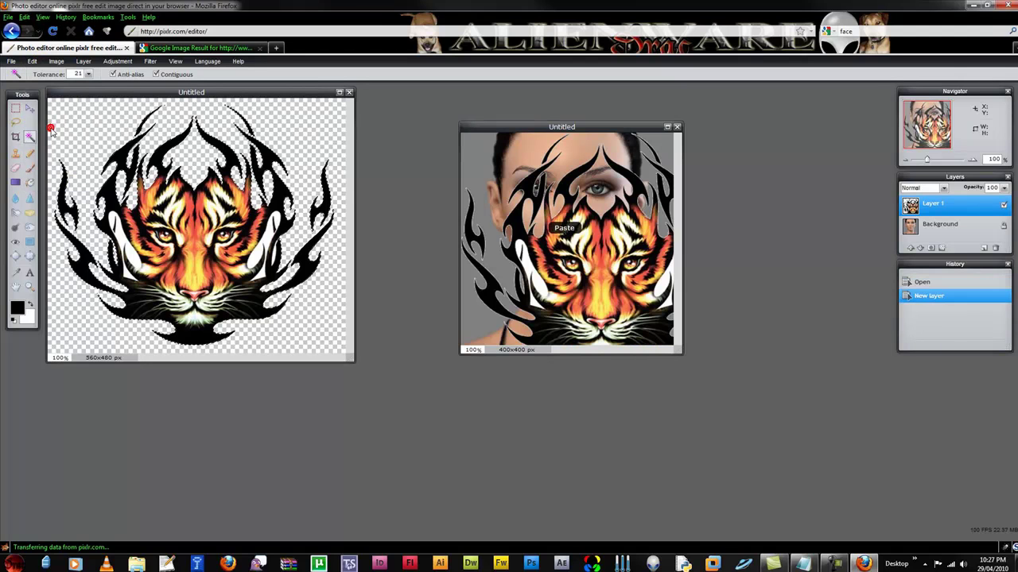
pyautogui.click(348, 94)
pyautogui.click(525, 322)
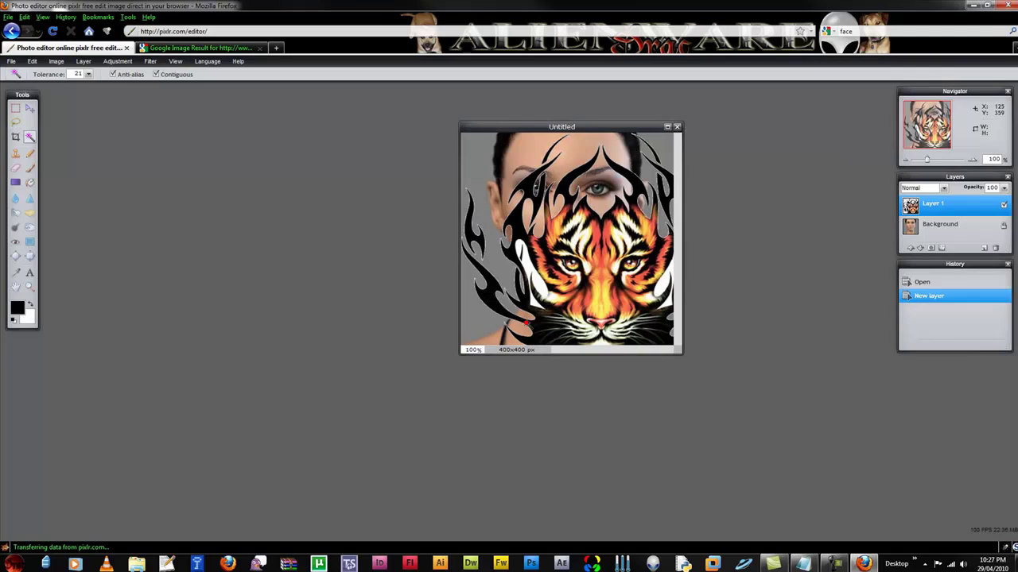
pyautogui.moveTo(584, 127); pyautogui.dragTo(307, 112)
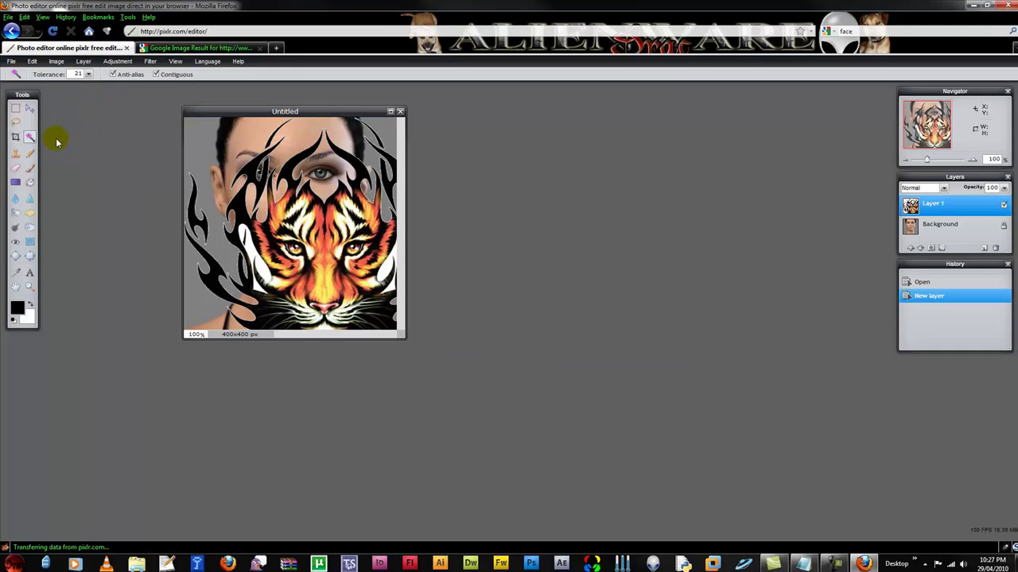
# Free-transform the tiger smaller and place it on the cheek right of the nose.
pyautogui.click(32, 63)
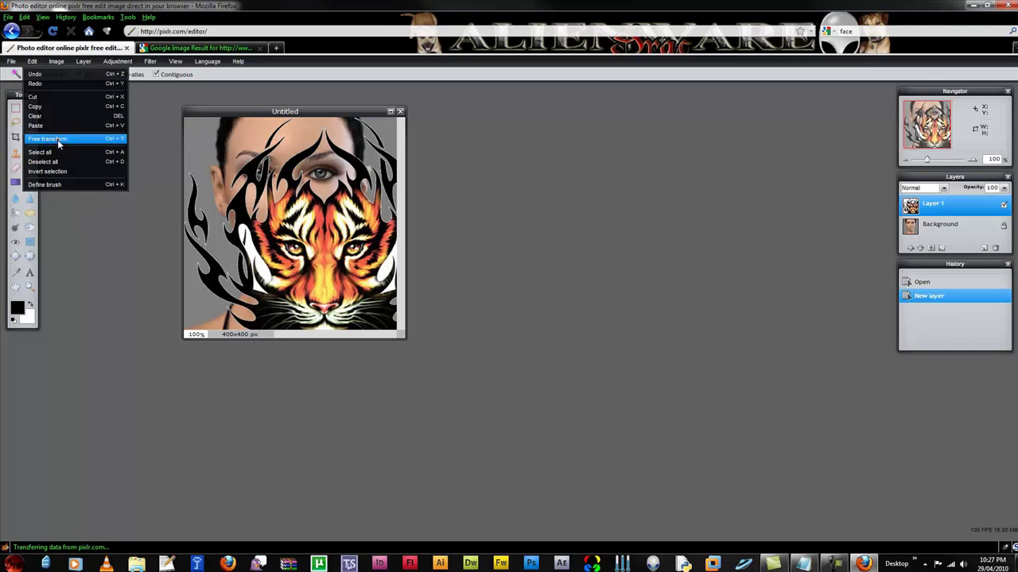
pyautogui.click(60, 140)
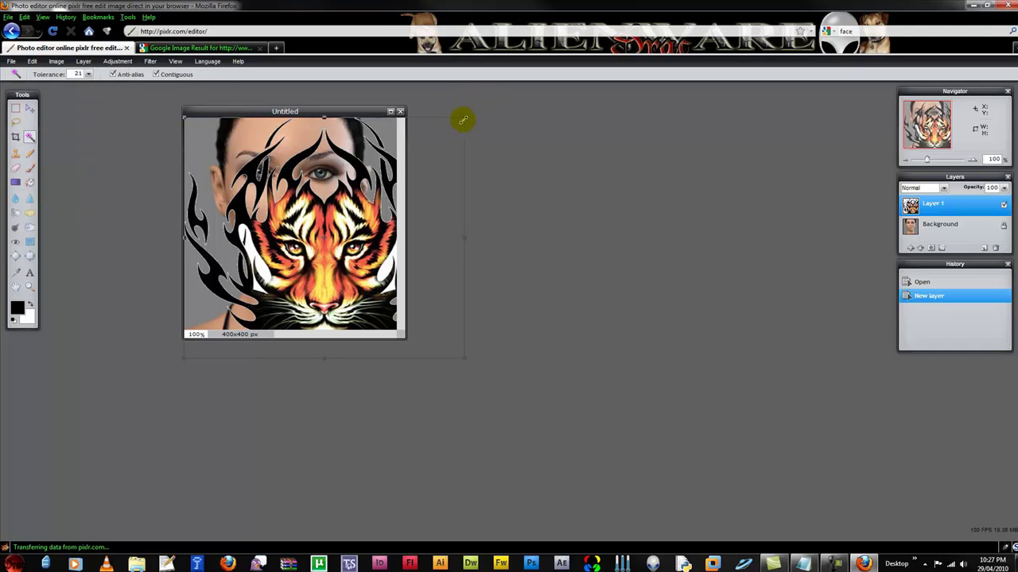
pyautogui.moveTo(462, 118); pyautogui.dragTo(339, 194)
pyautogui.moveTo(324, 237); pyautogui.dragTo(330, 211)
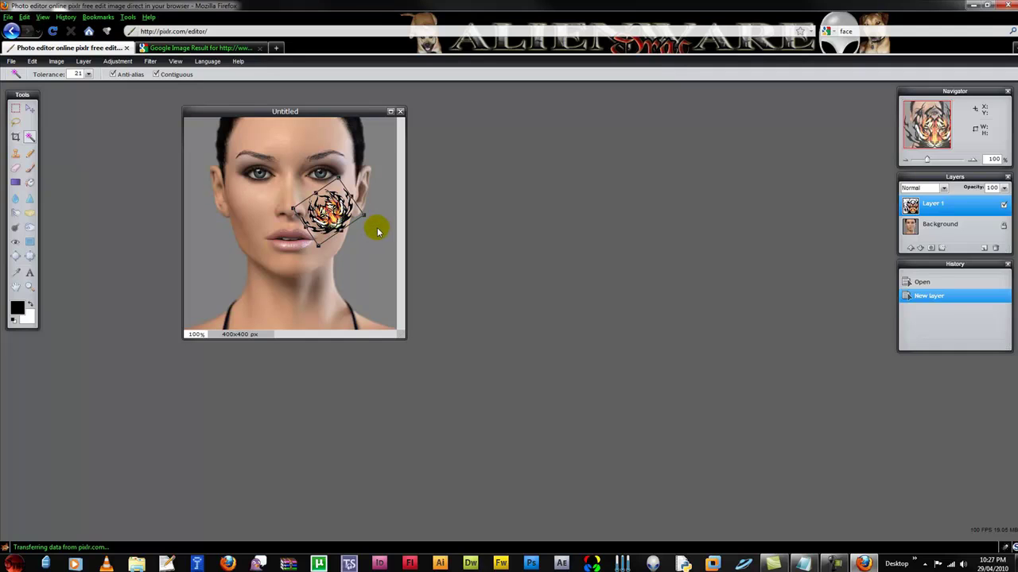
pyautogui.press('Return')
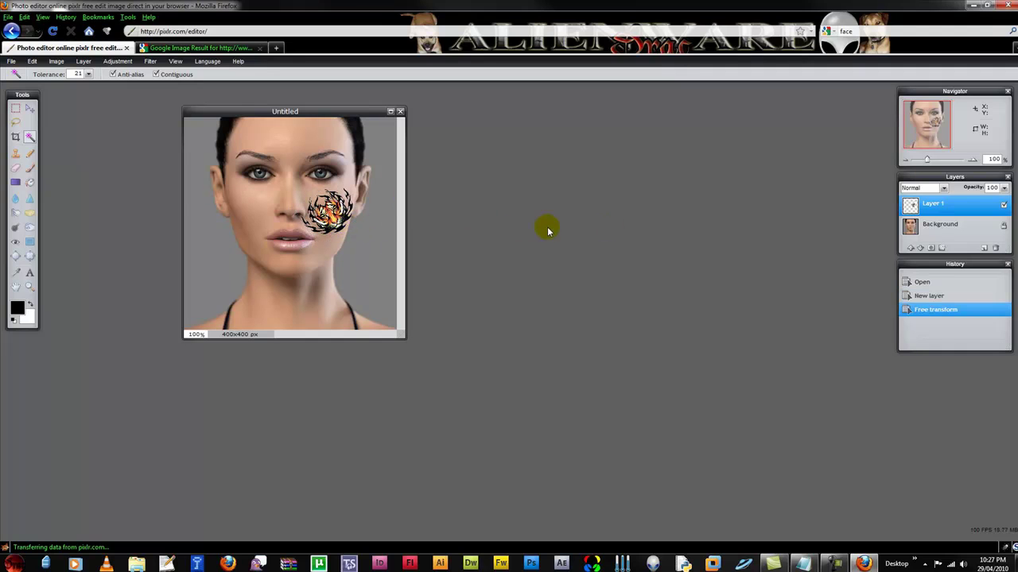
# Add a layer mask to the tattoo layer and make the mask active.
pyautogui.click(32, 62)
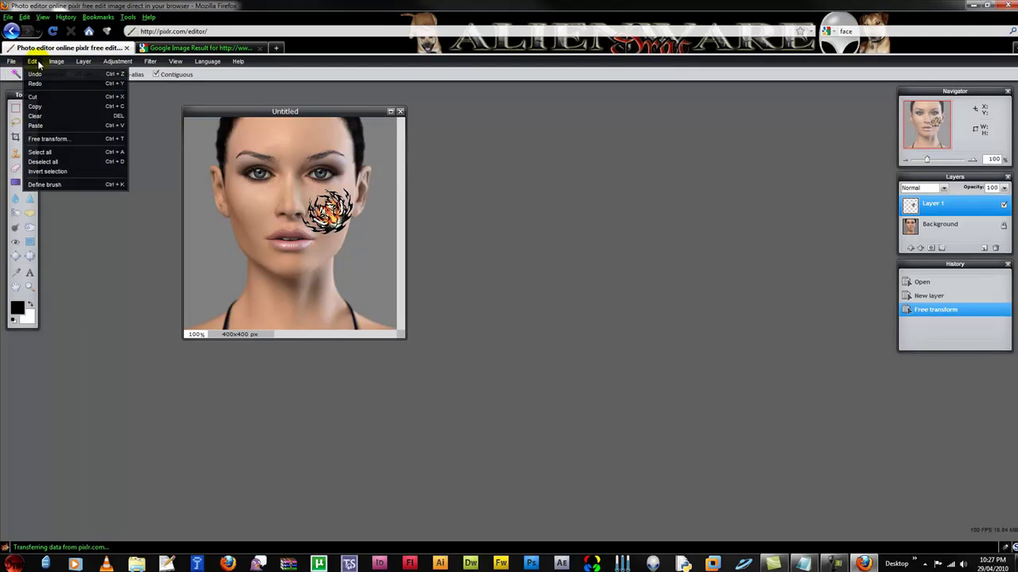
pyautogui.moveTo(54, 65)
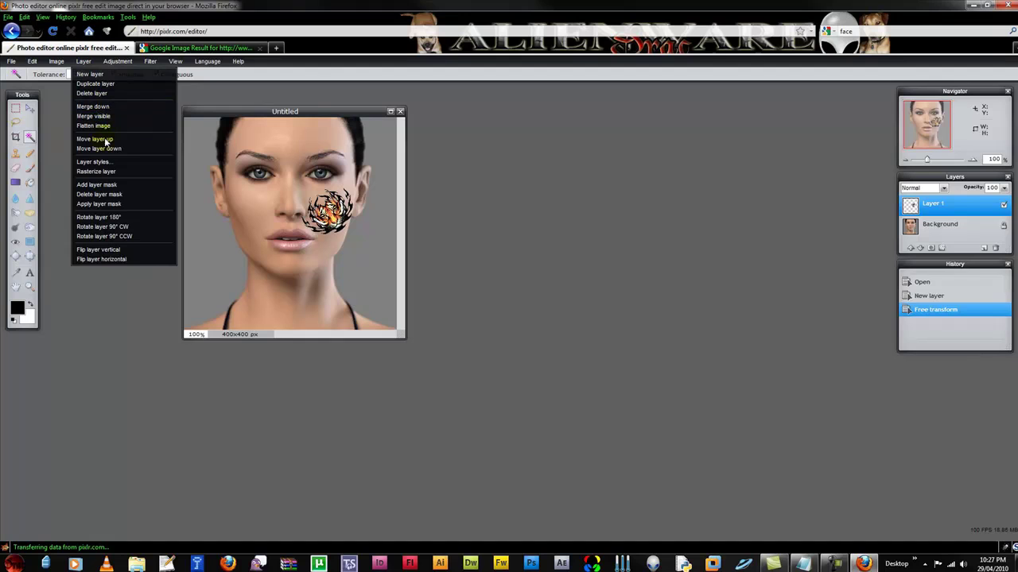
pyautogui.click(110, 187)
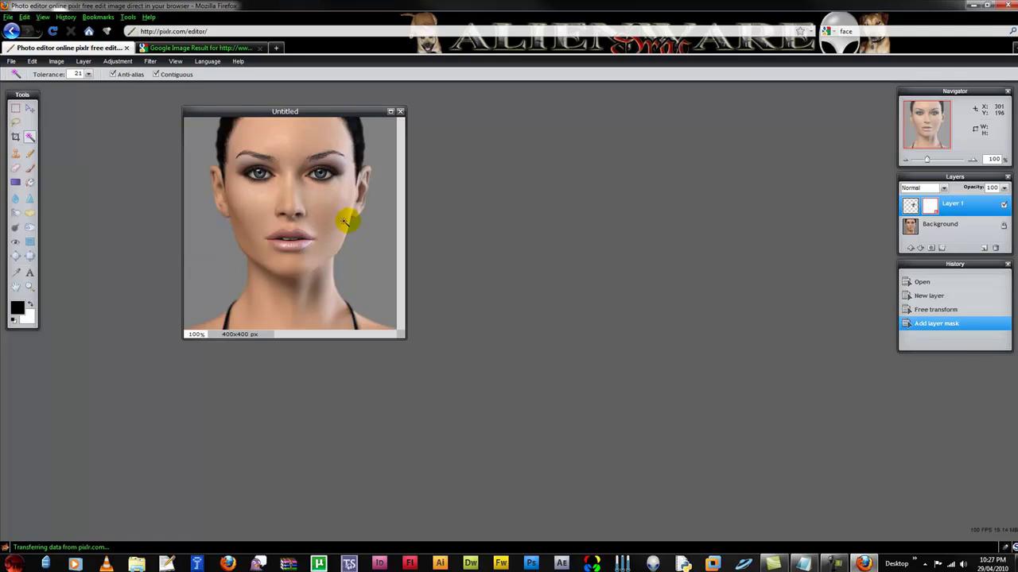
pyautogui.click(935, 208)
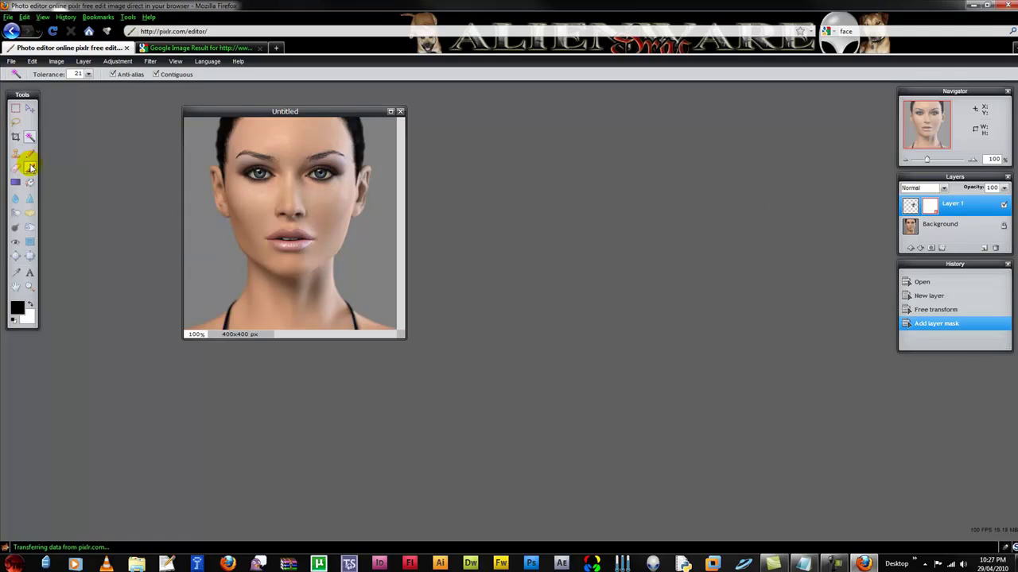
# Paint the mask with a 21-opacity brush to fade the tattoo edges.
pyautogui.click(29, 169)
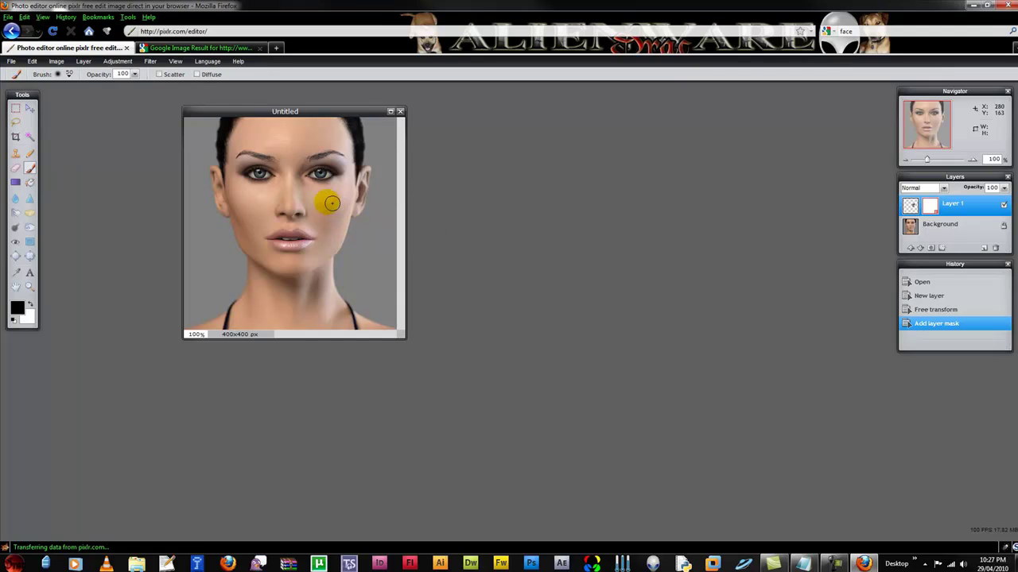
pyautogui.click(135, 75)
pyautogui.moveTo(109, 89); pyautogui.dragTo(112, 140)
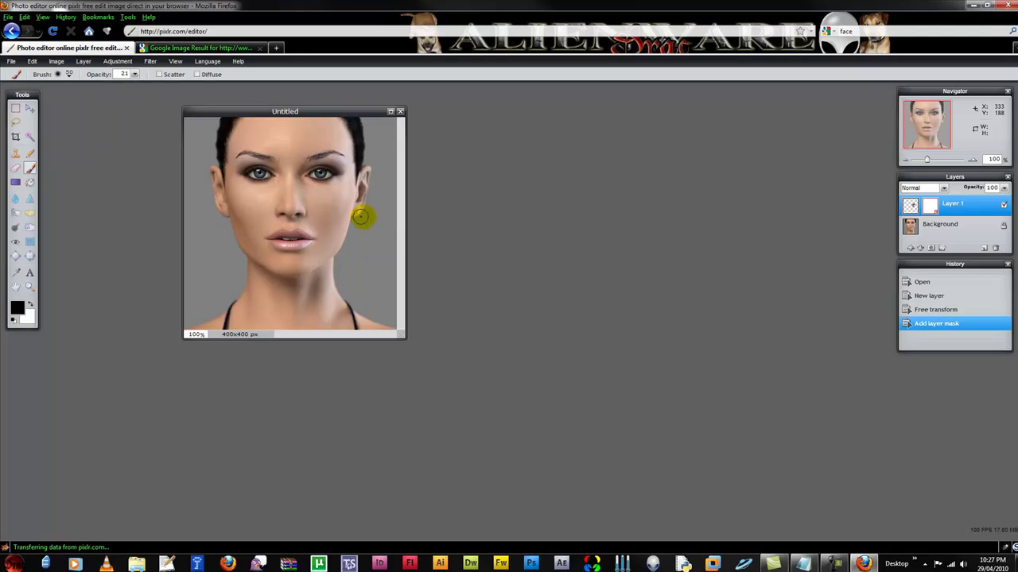
pyautogui.moveTo(339, 209)
pyautogui.mouseDown()
pyautogui.moveTo(340, 223)
pyautogui.moveTo(337, 207)
pyautogui.moveTo(315, 198)
pyautogui.moveTo(354, 210)
pyautogui.moveTo(353, 224)
pyautogui.moveTo(338, 199)
pyautogui.moveTo(325, 206)
pyautogui.moveTo(330, 218)
pyautogui.moveTo(332, 205)
pyautogui.moveTo(342, 212)
pyautogui.moveTo(332, 225)
pyautogui.moveTo(336, 203)
pyautogui.moveTo(316, 214)
pyautogui.moveTo(322, 198)
pyautogui.moveTo(335, 196)
pyautogui.moveTo(336, 220)
pyautogui.mouseUp()
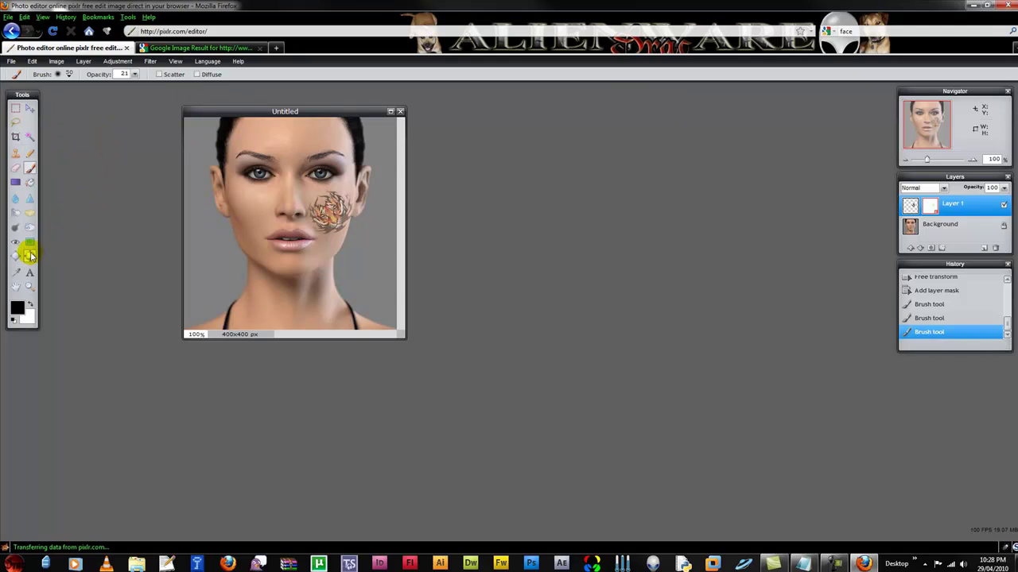
# Set up the Sponge tool in Saturate mode with a soft 30 brush.
pyautogui.click(29, 213)
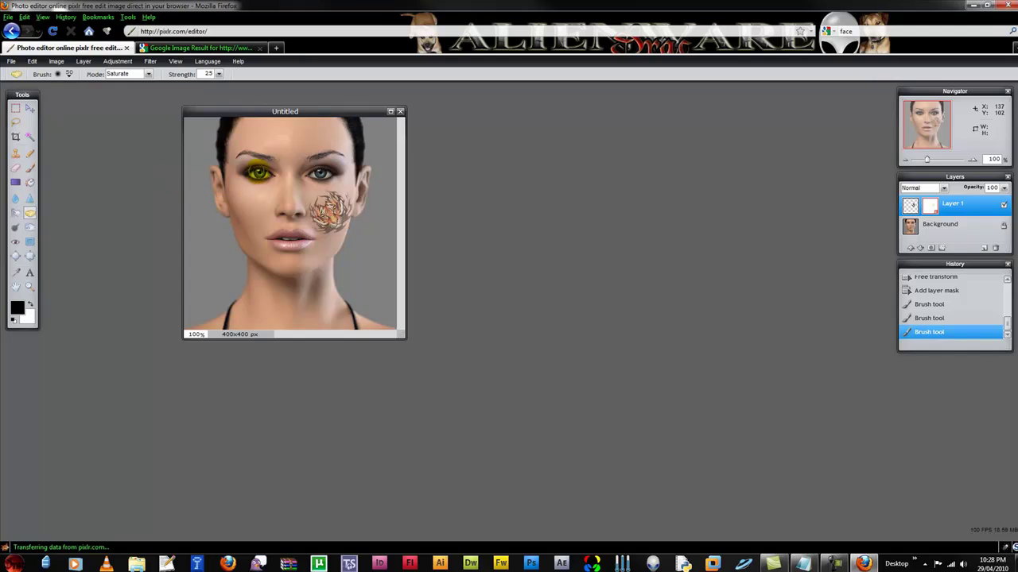
pyautogui.click(70, 74)
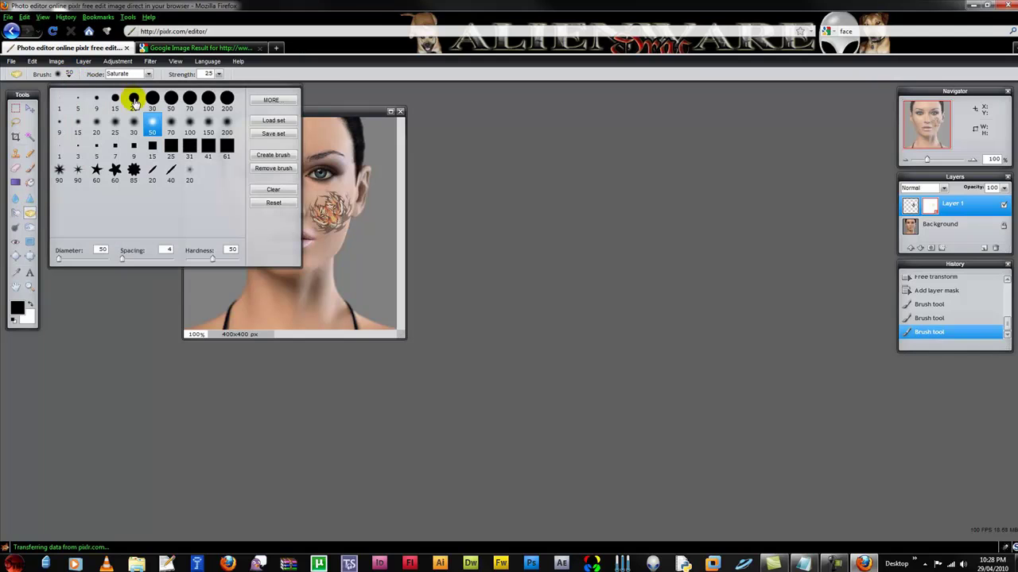
pyautogui.click(132, 125)
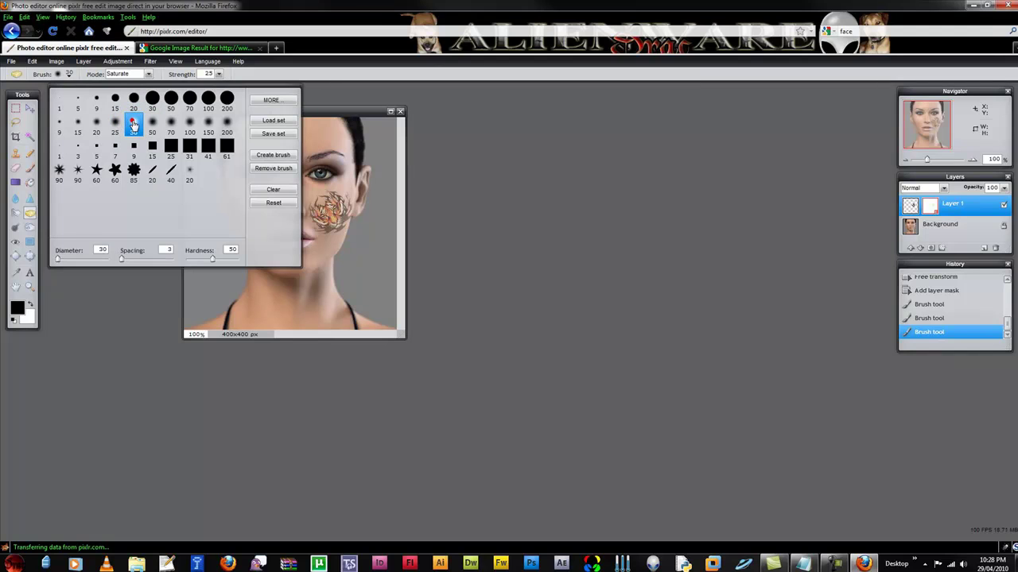
pyautogui.click(481, 135)
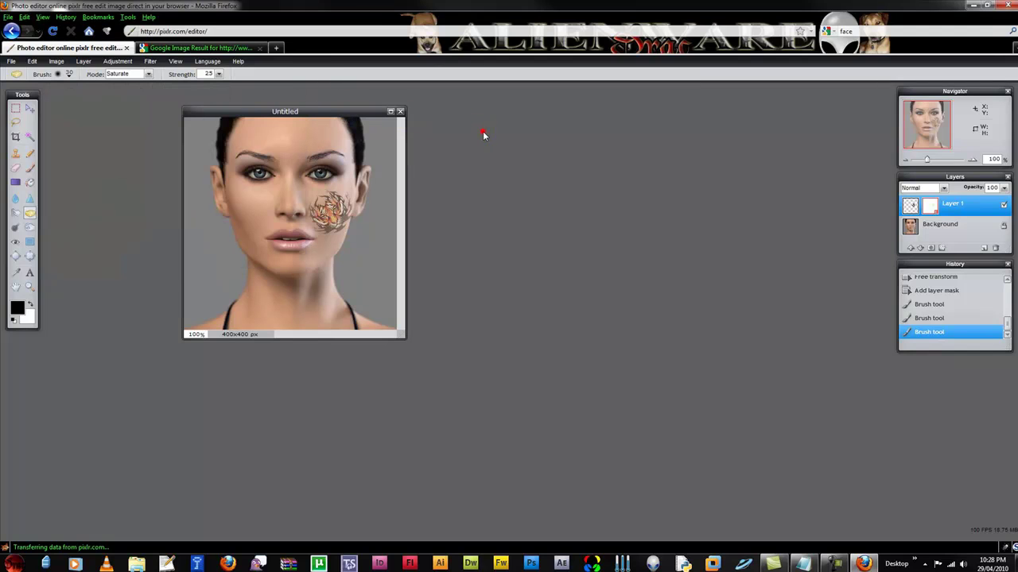
# Saturate the eyes and lips on the face's Background layer.
pyautogui.click(259, 172)
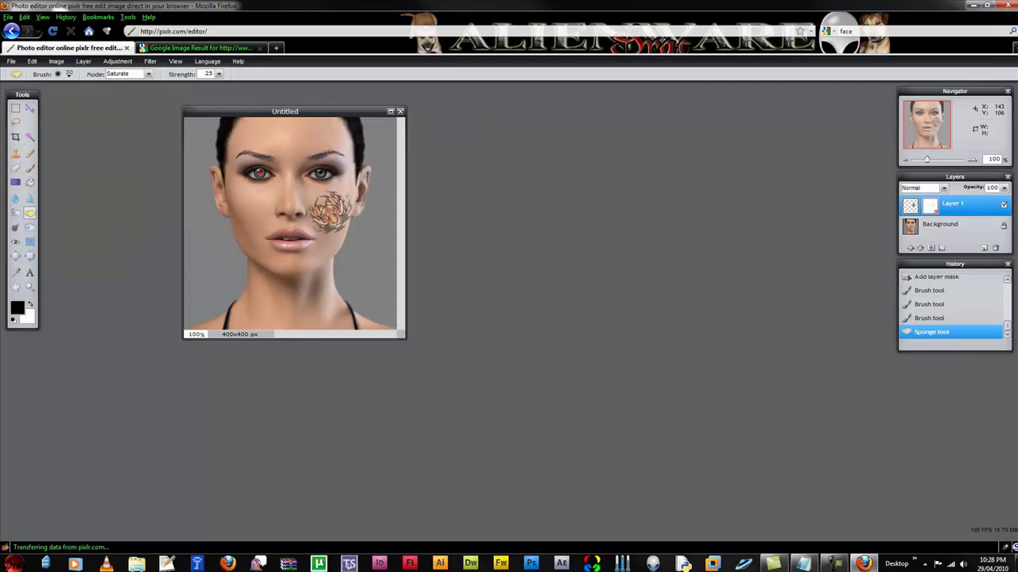
pyautogui.click(910, 227)
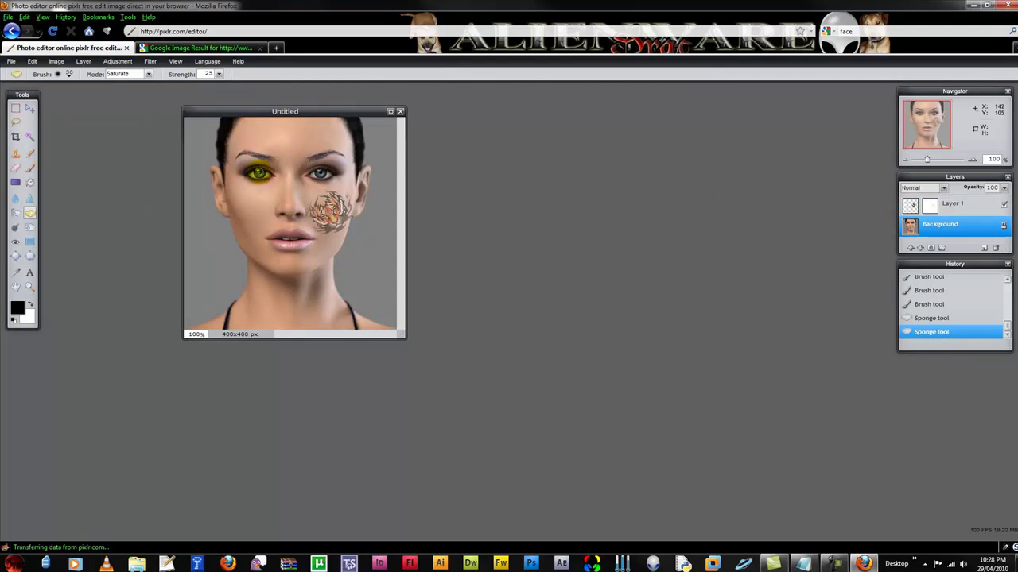
pyautogui.click(259, 172)
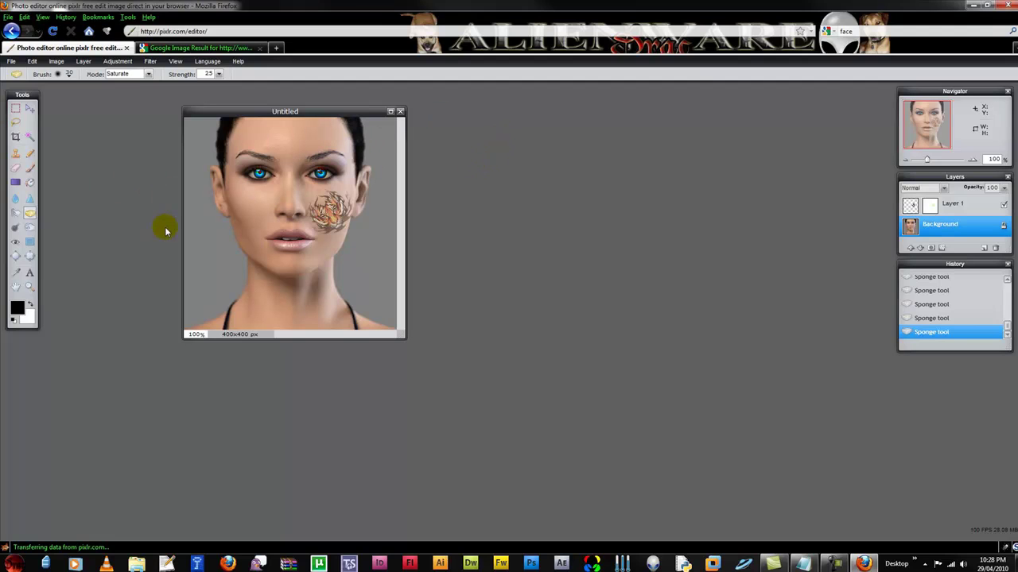
pyautogui.moveTo(275, 242)
pyautogui.mouseDown()
pyautogui.moveTo(306, 236)
pyautogui.moveTo(292, 232)
pyautogui.mouseUp()
# Merge the tattoo layer down into the face photo.
pyautogui.click(11, 61)
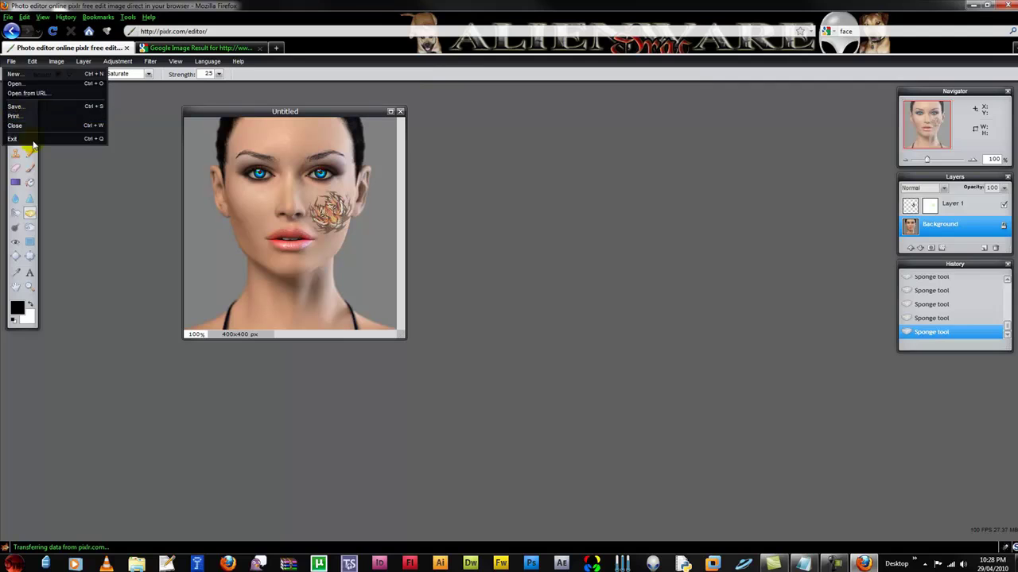
pyautogui.click(9, 63)
pyautogui.click(31, 62)
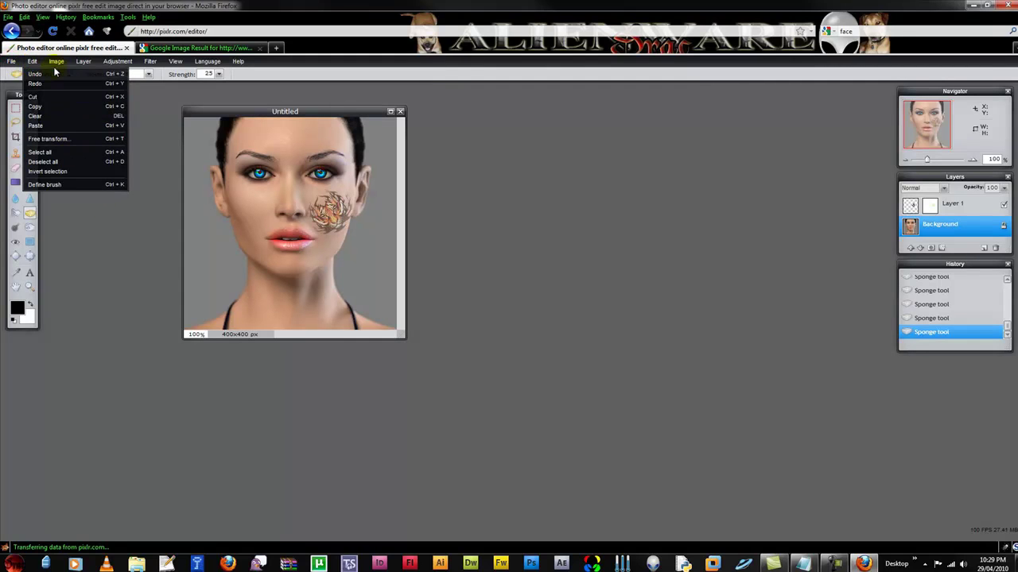
pyautogui.moveTo(81, 65)
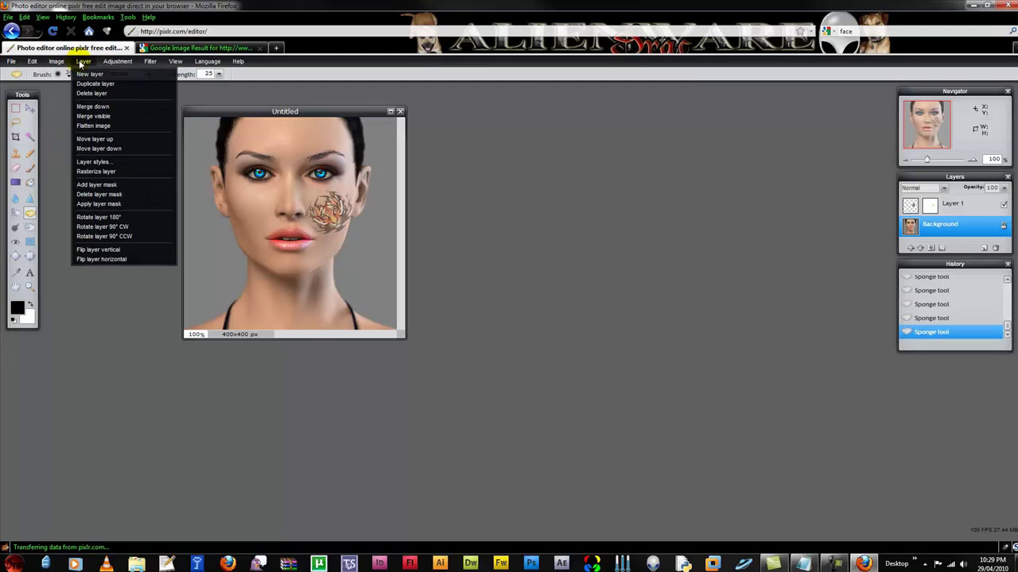
pyautogui.click(108, 112)
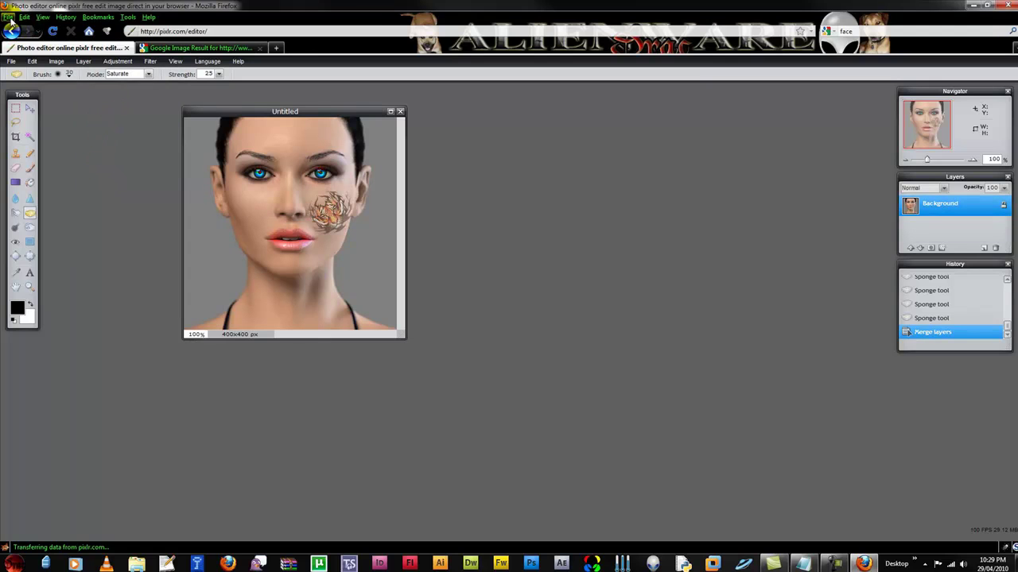
# Save the image as Tattoo Lady.jpg at JPEG quality 100.
pyautogui.click(11, 61)
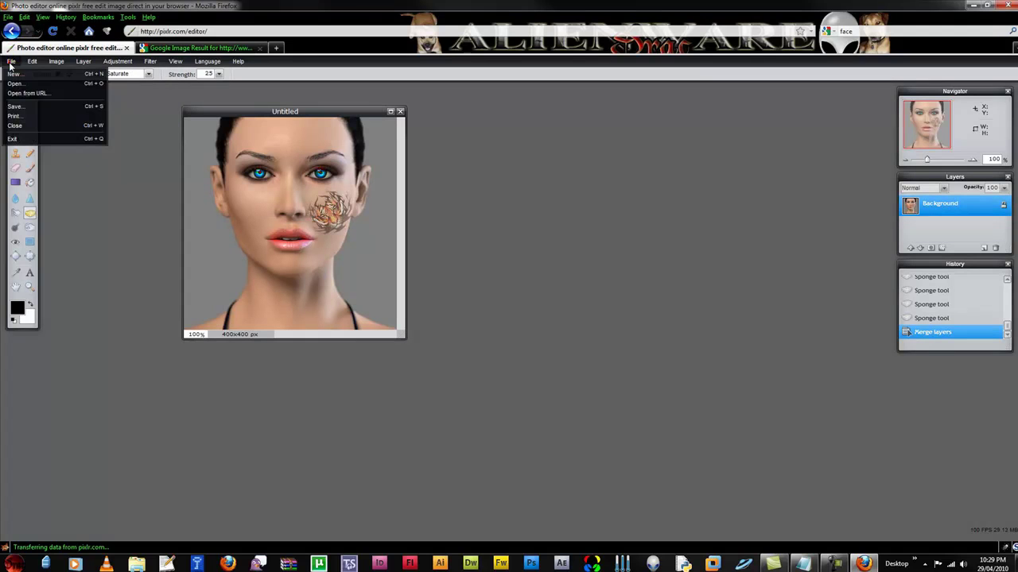
pyautogui.click(42, 109)
pyautogui.click(561, 248)
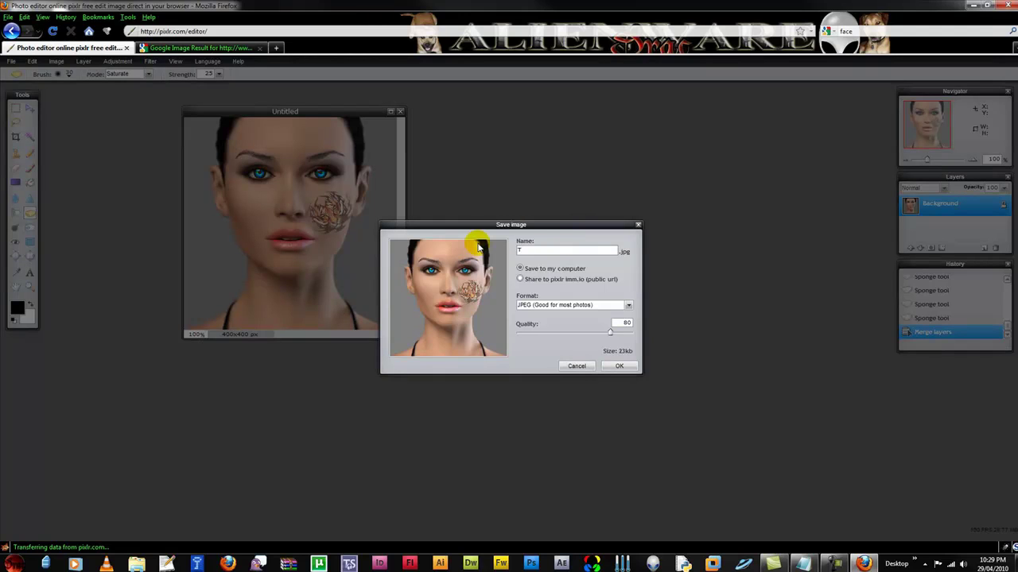
pyautogui.write('Tattoo Lady')
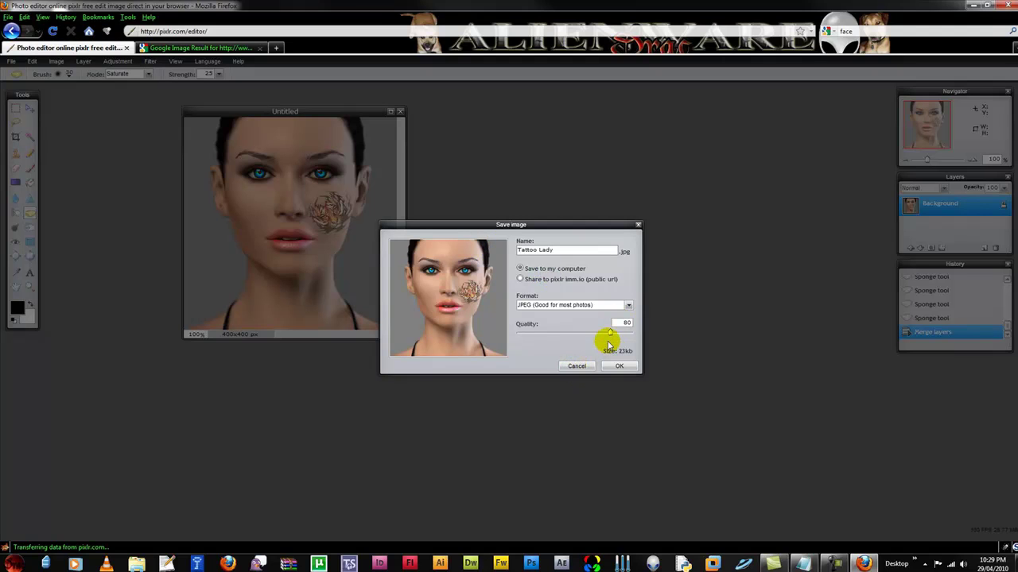
pyautogui.moveTo(610, 333); pyautogui.dragTo(633, 334)
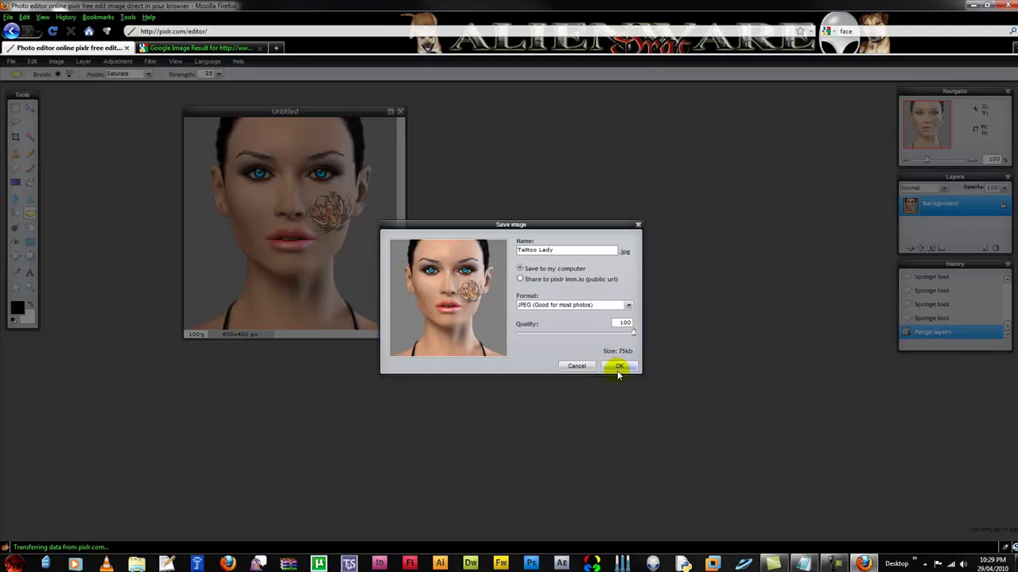
pyautogui.click(619, 367)
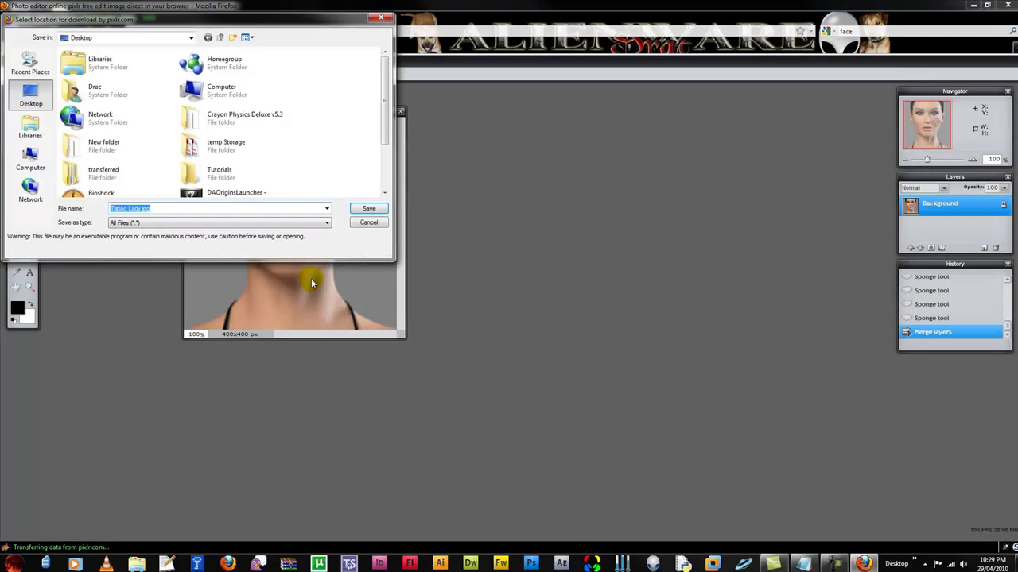
pyautogui.click(369, 213)
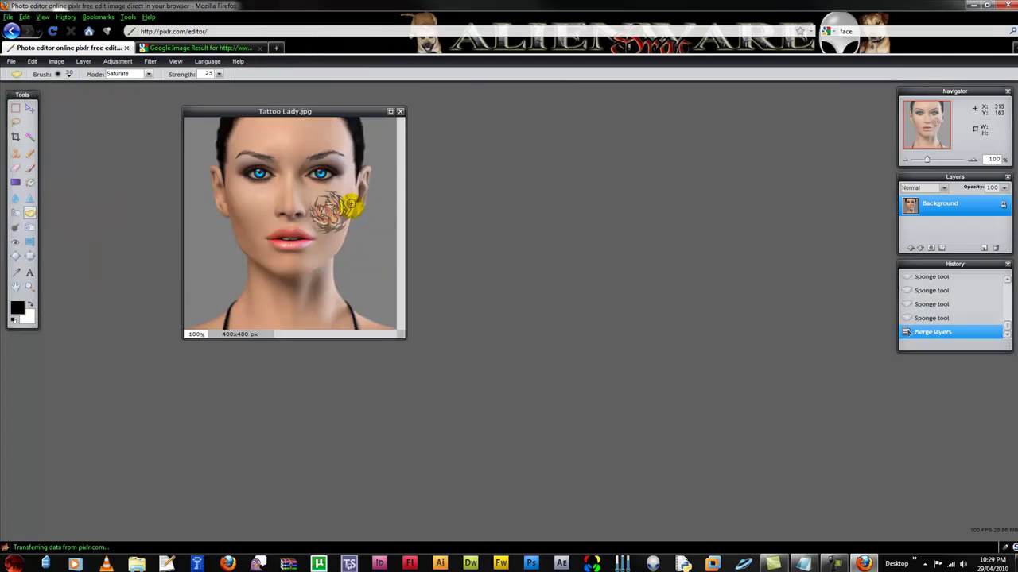